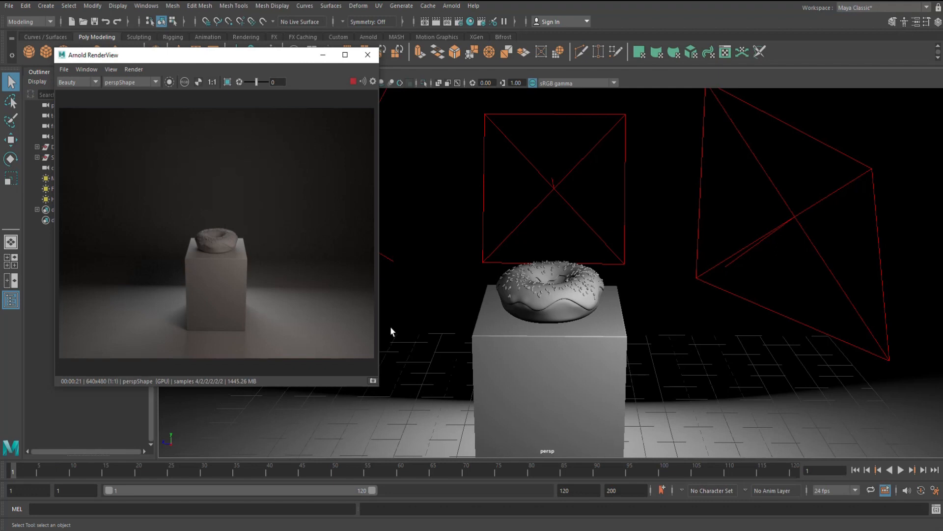
# Close the Arnold RenderView so the donut scene is fully accessible.
pyautogui.scroll(3, 649, 350)
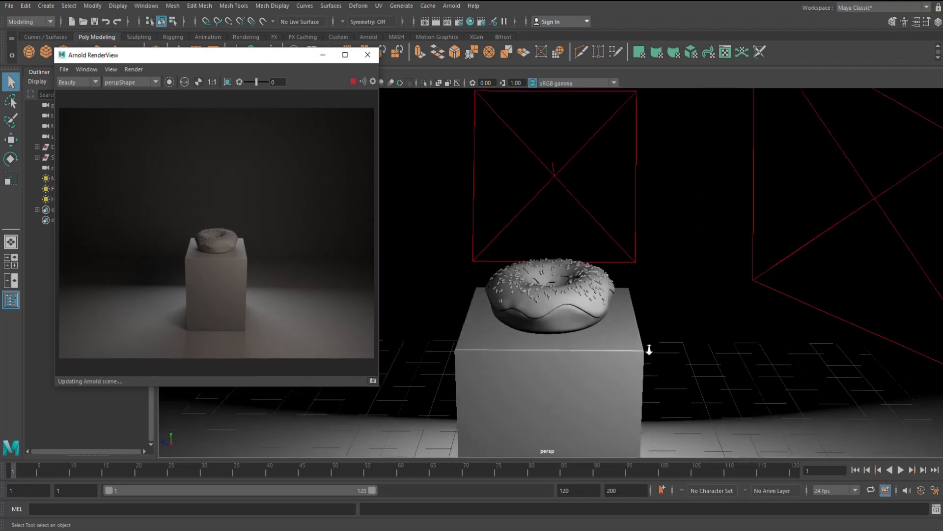
pyautogui.scroll(-3, 733, 358)
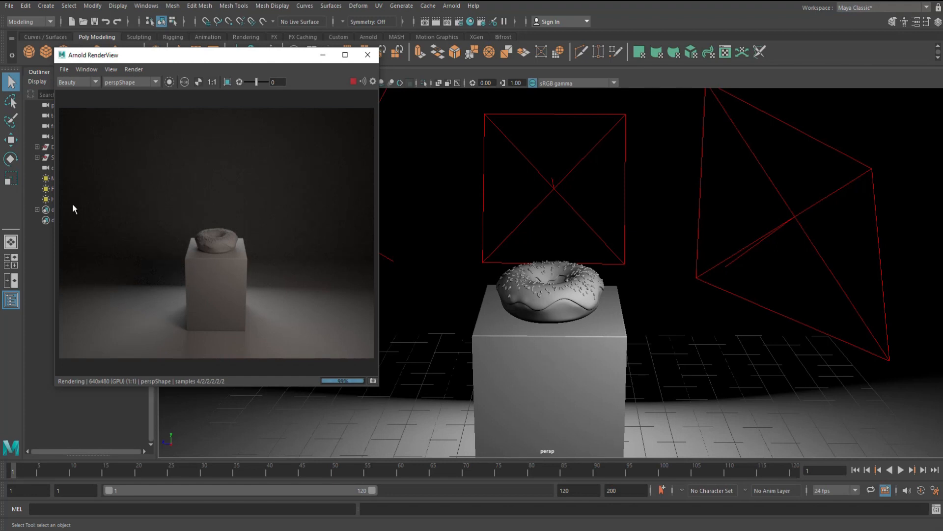
pyautogui.click(368, 54)
# Select the donut's dough mesh and open the UV Editor, resized and placed beside the 3D view.
pyautogui.scroll(2, 627, 356)
pyautogui.scroll(2, 627, 356)
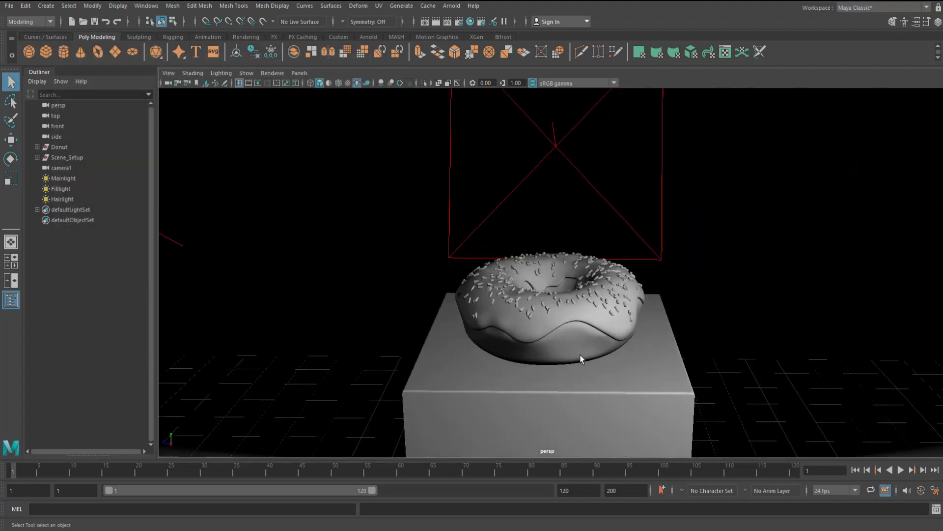
pyautogui.click(570, 346)
pyautogui.keyDown('alt'); pyautogui.moveTo(659, 362); pyautogui.dragTo(617, 356); pyautogui.keyUp('alt')
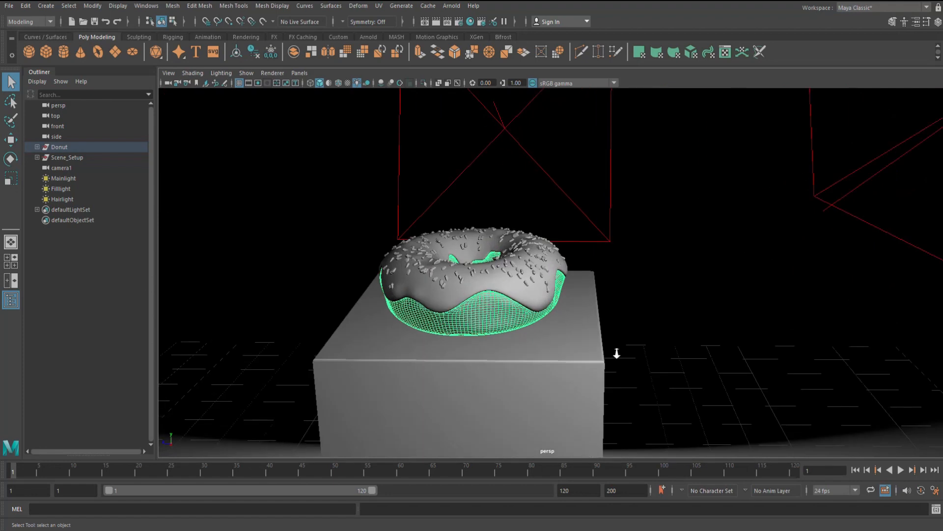
pyautogui.scroll(2, 616, 351)
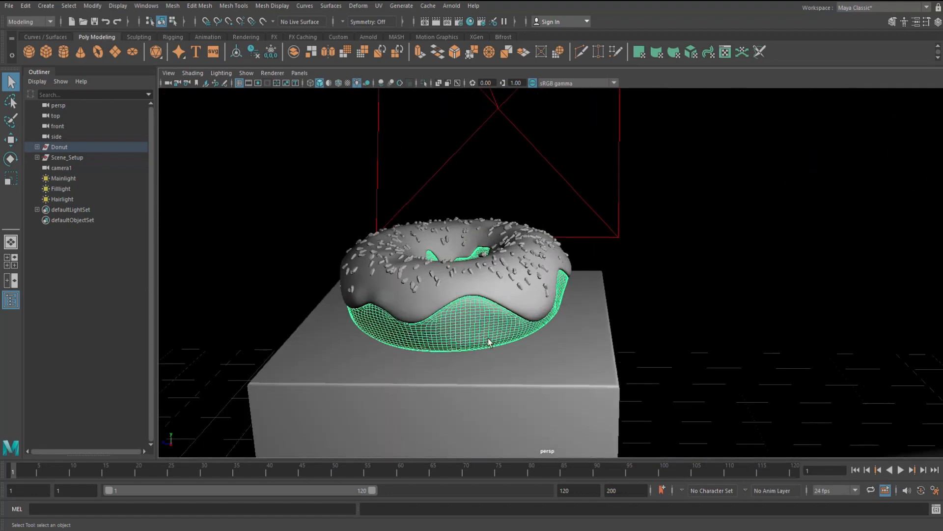
pyautogui.keyDown('alt'); pyautogui.moveTo(581, 340); pyautogui.dragTo(618, 343, button='middle'); pyautogui.keyUp('alt')
pyautogui.scroll(3, 618, 343)
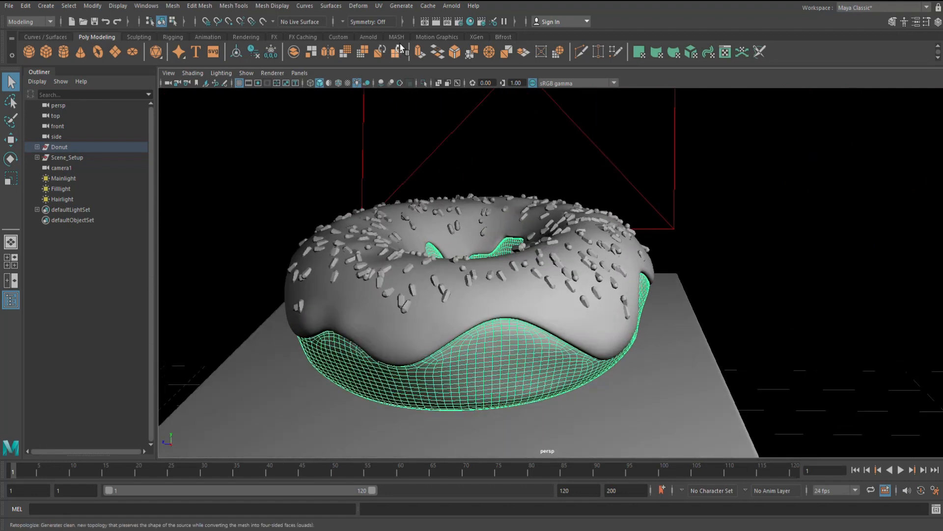
pyautogui.click(379, 5)
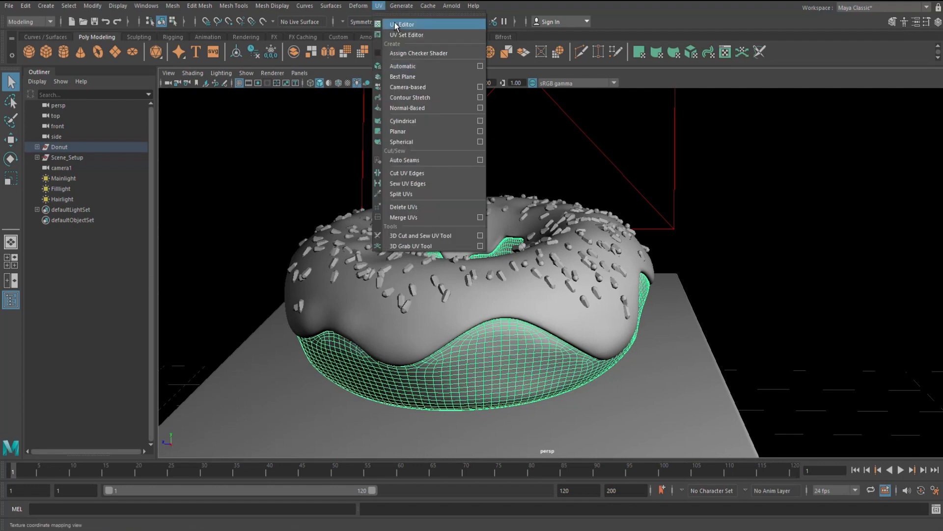
pyautogui.click(416, 24)
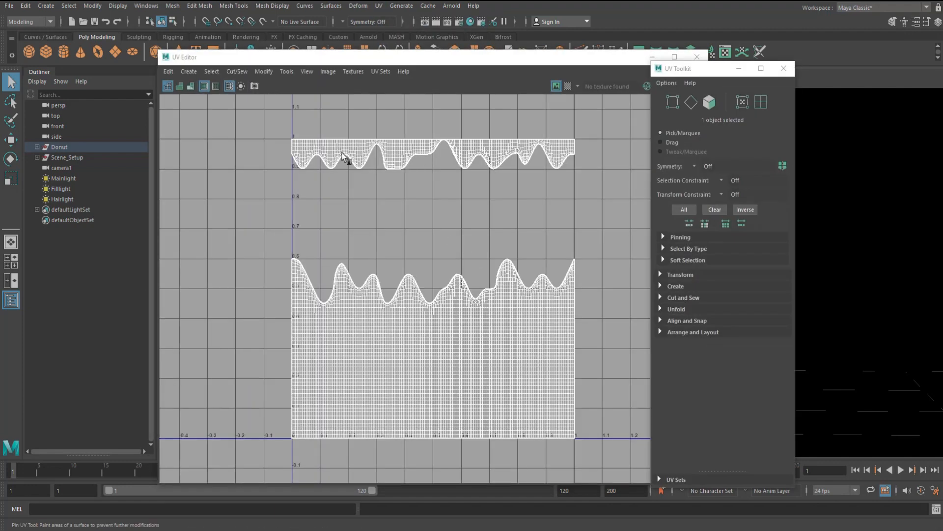
pyautogui.moveTo(434, 58); pyautogui.dragTo(709, 19)
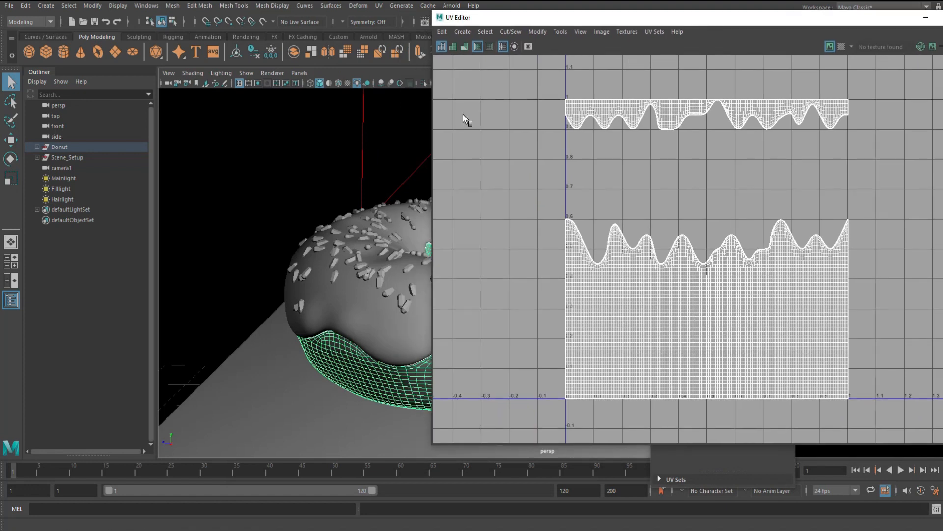
pyautogui.moveTo(432, 129); pyautogui.dragTo(665, 129)
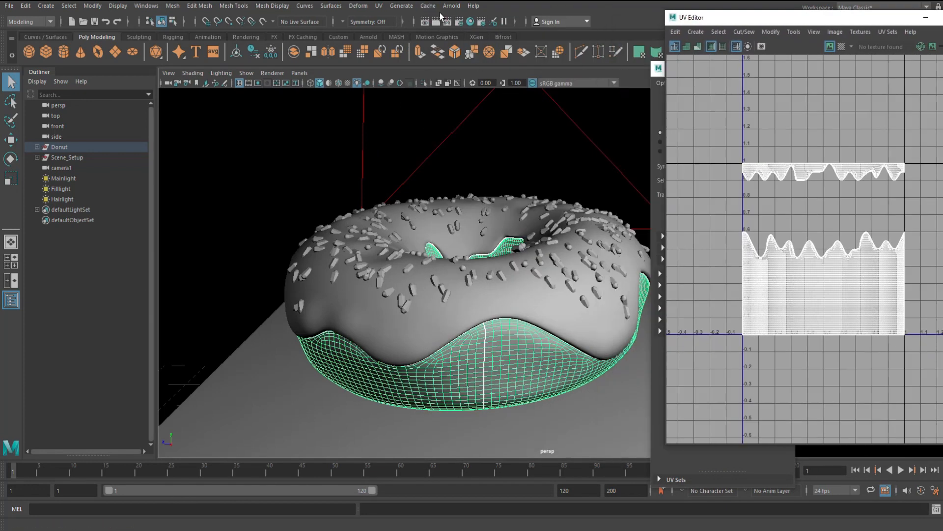
# Apply an automatic UV projection to the dough, then move and sew all its UV edges together into one shell.
pyautogui.click(379, 6)
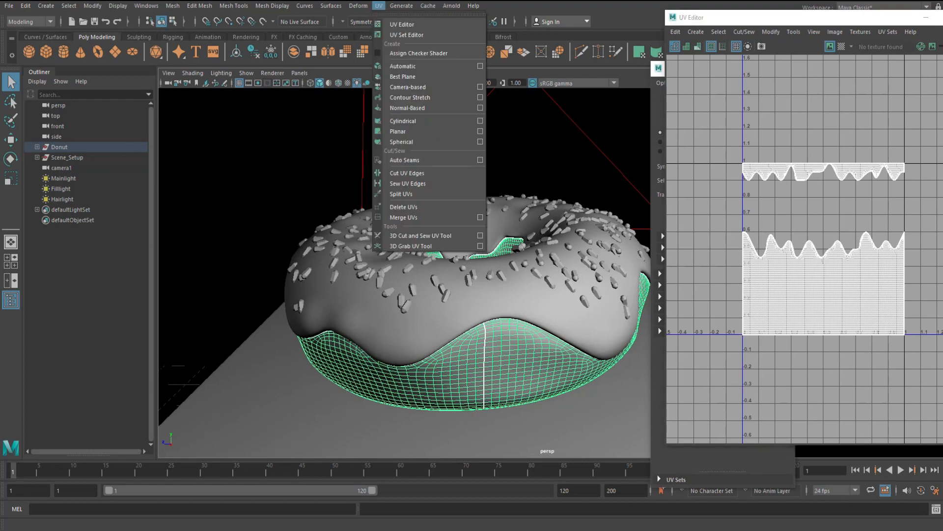
pyautogui.click(403, 76)
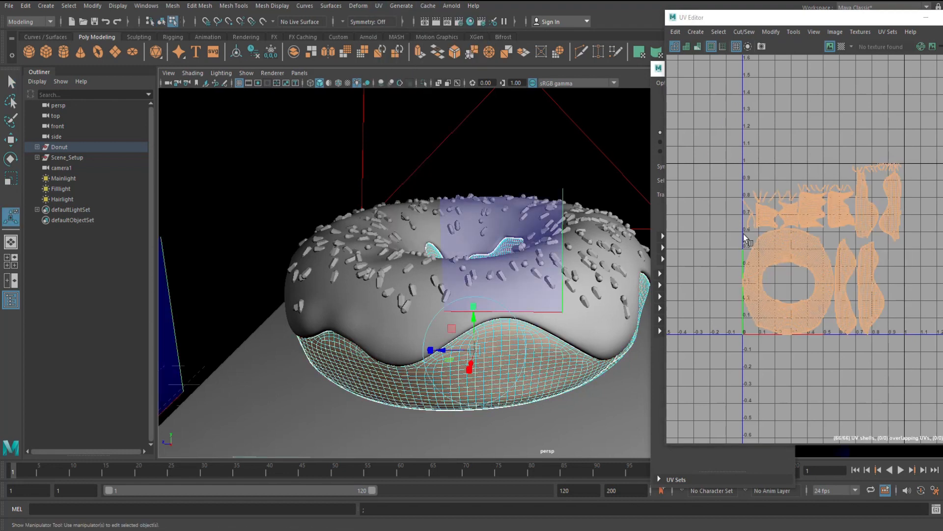
pyautogui.keyDown('alt'); pyautogui.moveTo(819, 320); pyautogui.dragTo(786, 322, button='middle'); pyautogui.keyUp('alt')
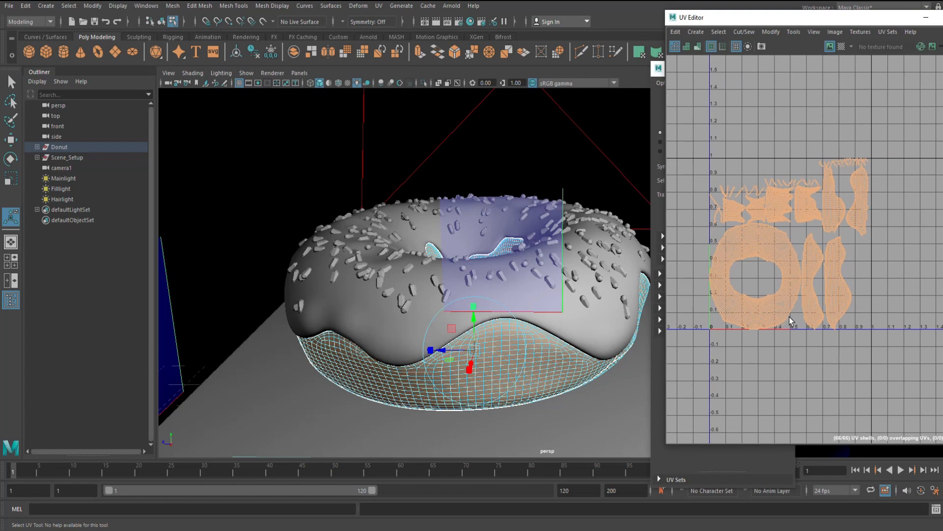
pyautogui.scroll(2, 786, 325)
pyautogui.moveTo(793, 174); pyautogui.dragTo(778, 180, button='right')
pyautogui.scroll(-5, 751, 140)
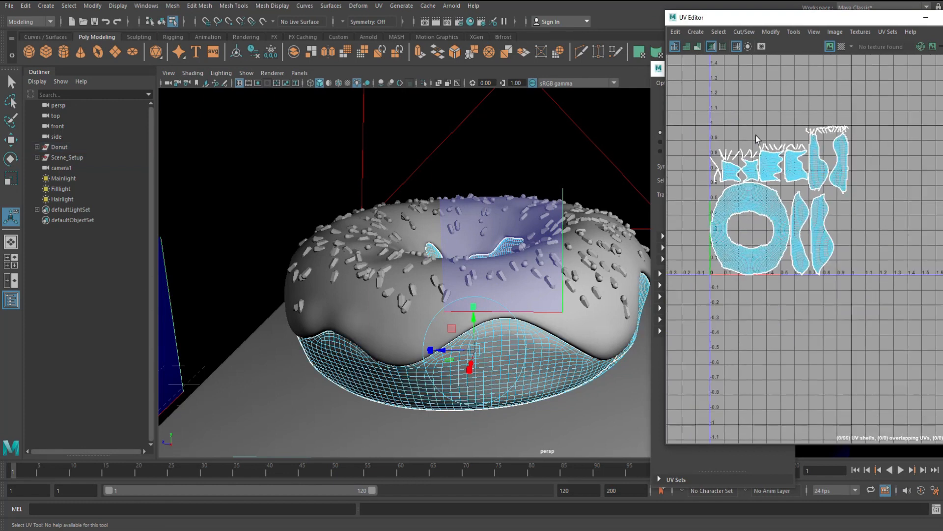
pyautogui.moveTo(700, 98); pyautogui.dragTo(837, 315)
pyautogui.moveTo(763, 160); pyautogui.dragTo(824, 331, button='right')
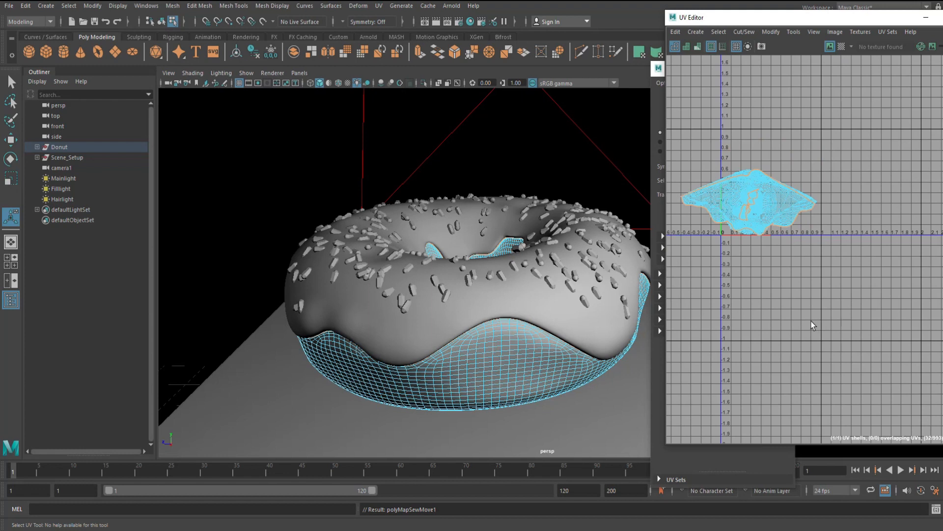
# Set the 3D view to shaded display with texture maps and clear the dough's edge selection, with the donut's side in close view.
pyautogui.press('a')
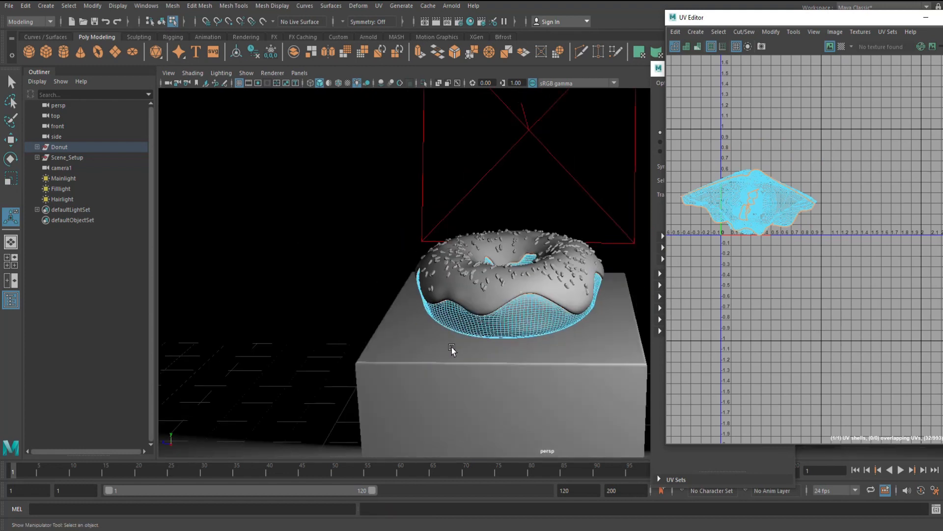
pyautogui.keyDown('alt'); pyautogui.moveTo(504, 324); pyautogui.dragTo(445, 301); pyautogui.keyUp('alt')
pyautogui.keyDown('alt'); pyautogui.moveTo(479, 290); pyautogui.dragTo(316, 352, button='middle'); pyautogui.keyUp('alt')
pyautogui.scroll(-3, 412, 349)
pyautogui.scroll(2, 384, 336)
pyautogui.keyDown('alt'); pyautogui.moveTo(355, 321); pyautogui.dragTo(463, 343, button='middle'); pyautogui.keyUp('alt')
pyautogui.scroll(-1, 463, 343)
pyautogui.scroll(1, 423, 328)
pyautogui.press('6')
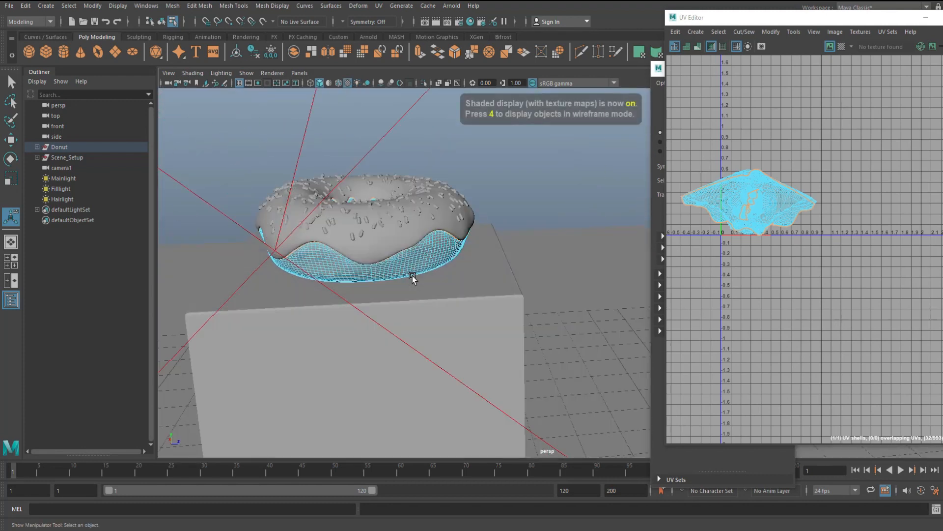
pyautogui.click(410, 252)
pyautogui.scroll(1, 393, 325)
pyautogui.keyDown('alt'); pyautogui.moveTo(338, 324); pyautogui.dragTo(436, 335, button='middle'); pyautogui.keyUp('alt')
pyautogui.scroll(2, 406, 342)
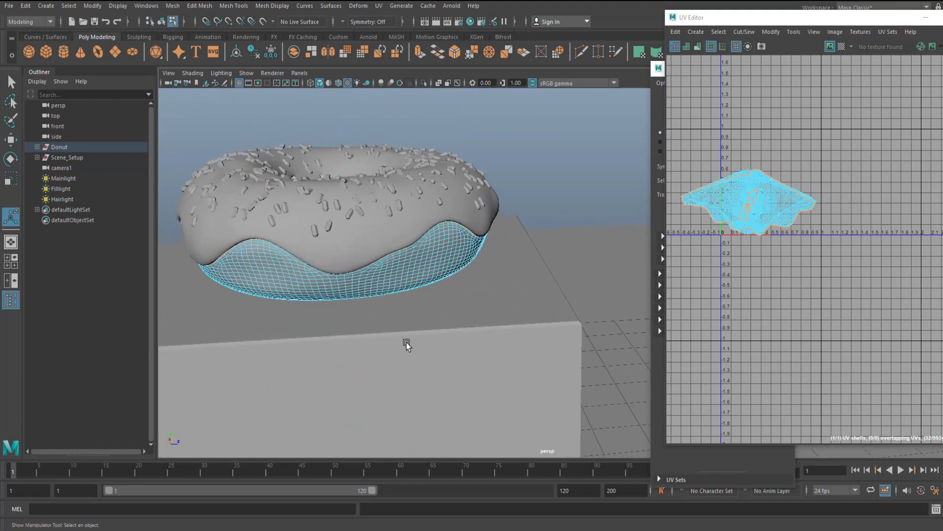
pyautogui.moveTo(326, 254); pyautogui.dragTo(327, 228, button='right')
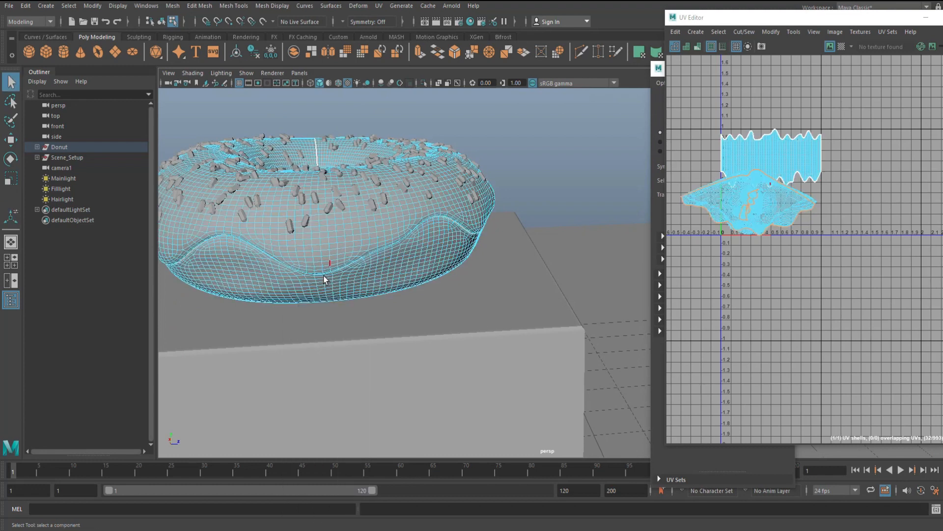
pyautogui.click(323, 285)
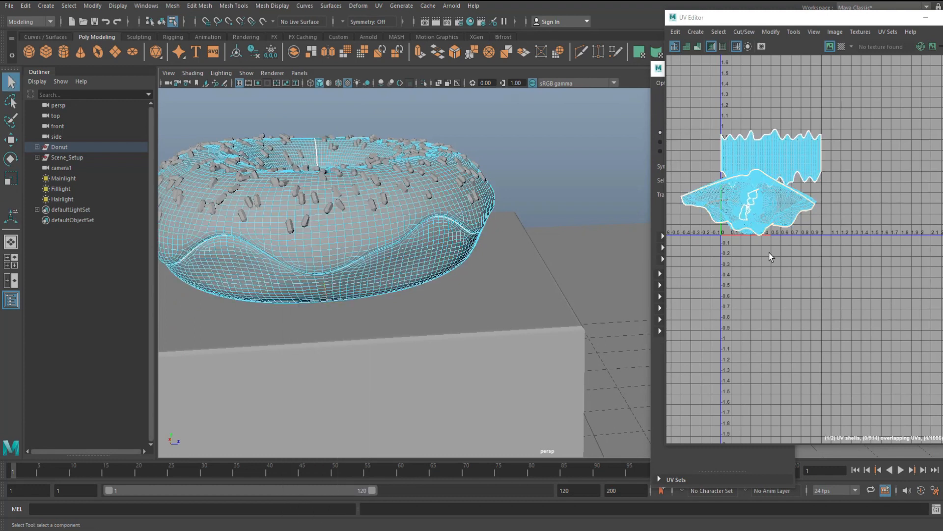
pyautogui.rightClick(771, 198)
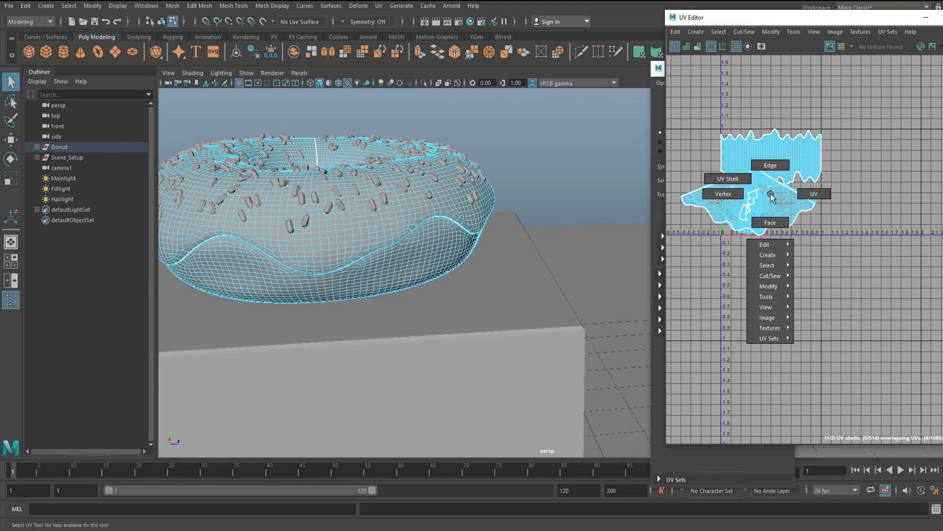
pyautogui.moveTo(773, 287)
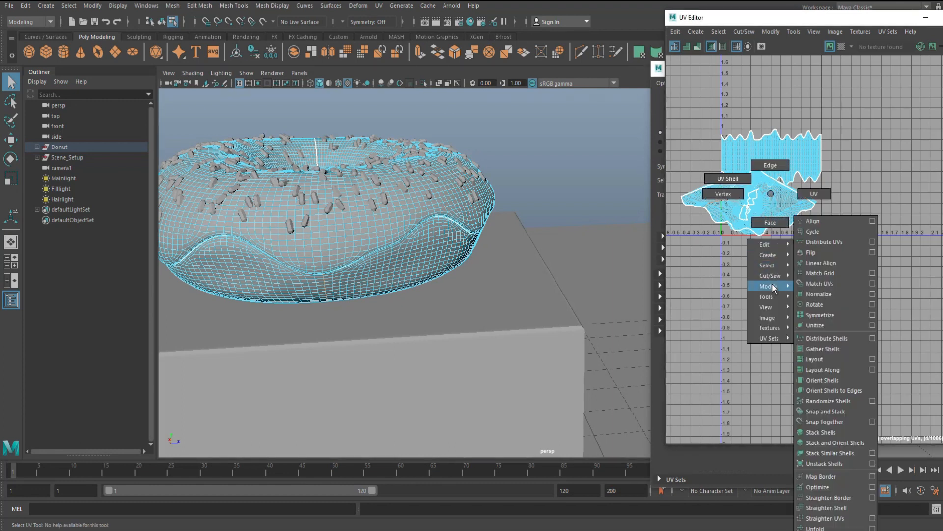
pyautogui.moveTo(771, 290); pyautogui.dragTo(769, 289, button='right')
pyautogui.moveTo(420, 256); pyautogui.dragTo(479, 240, button='right')
pyautogui.click(425, 257)
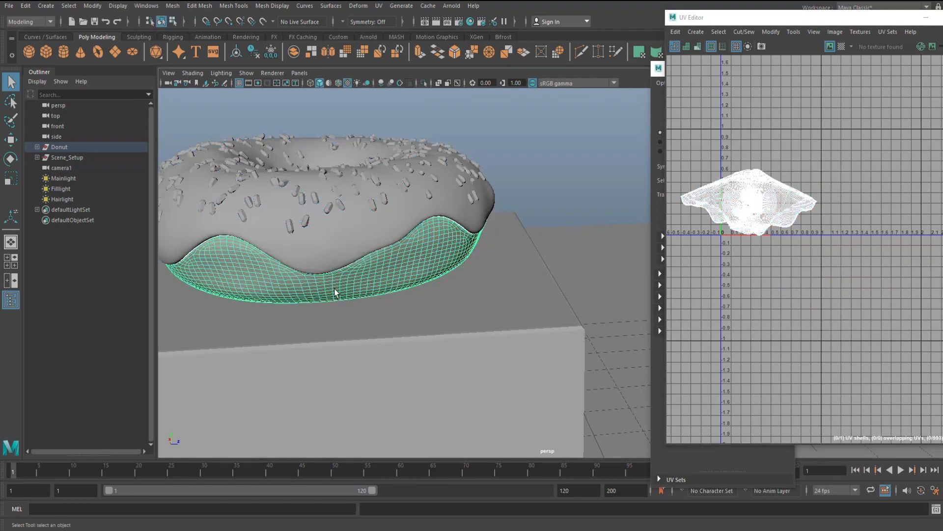
# Cut the dough's UVs along one vertical edge loop running around the side of the ring.
pyautogui.scroll(3, 337, 291)
pyautogui.moveTo(327, 254); pyautogui.dragTo(326, 281, button='right')
pyautogui.moveTo(321, 240); pyautogui.dragTo(314, 284, button='right')
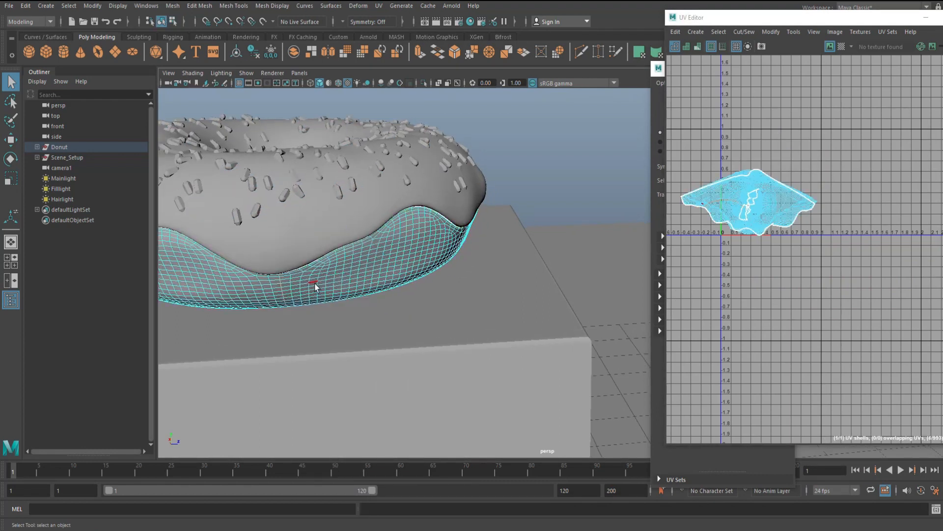
pyautogui.moveTo(766, 197); pyautogui.dragTo(808, 315, button='right')
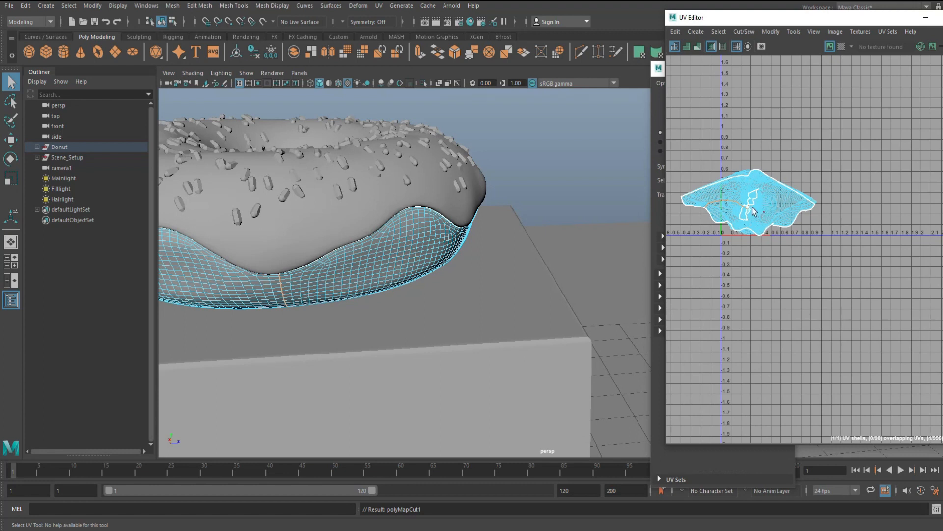
# Unfold the dough's cut UV shell and lay it out inside the 0 to 1 UV square.
pyautogui.moveTo(773, 198); pyautogui.dragTo(818, 528, button='right')
pyautogui.click(765, 210)
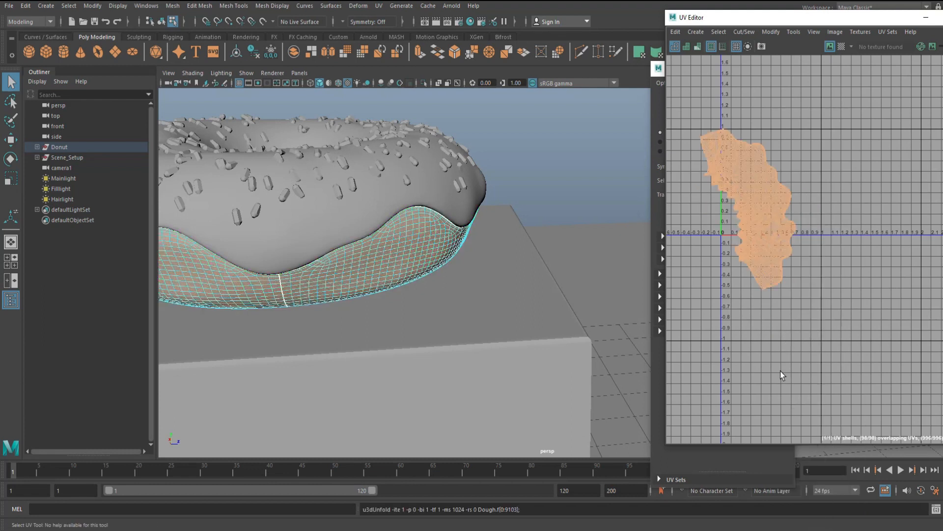
pyautogui.scroll(2, 768, 365)
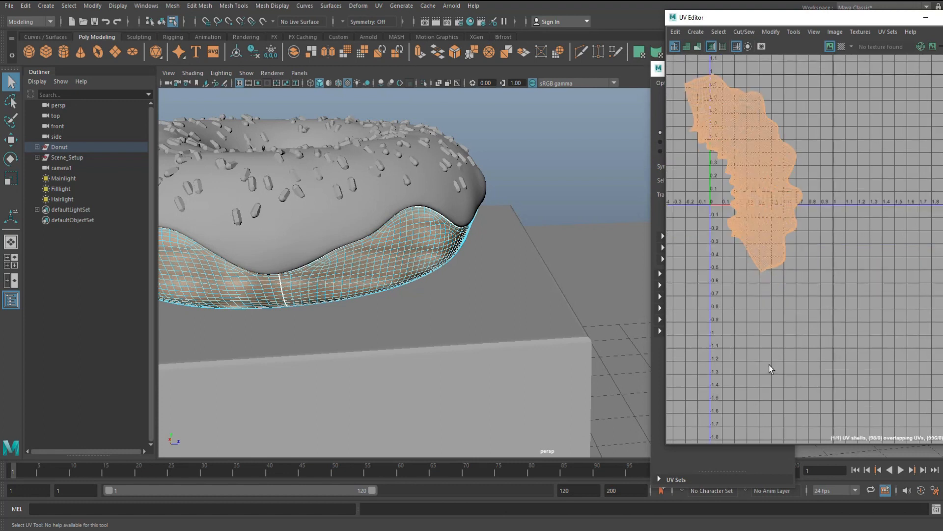
pyautogui.click(758, 168)
pyautogui.moveTo(757, 160); pyautogui.dragTo(818, 361, button='right')
pyautogui.click(746, 171)
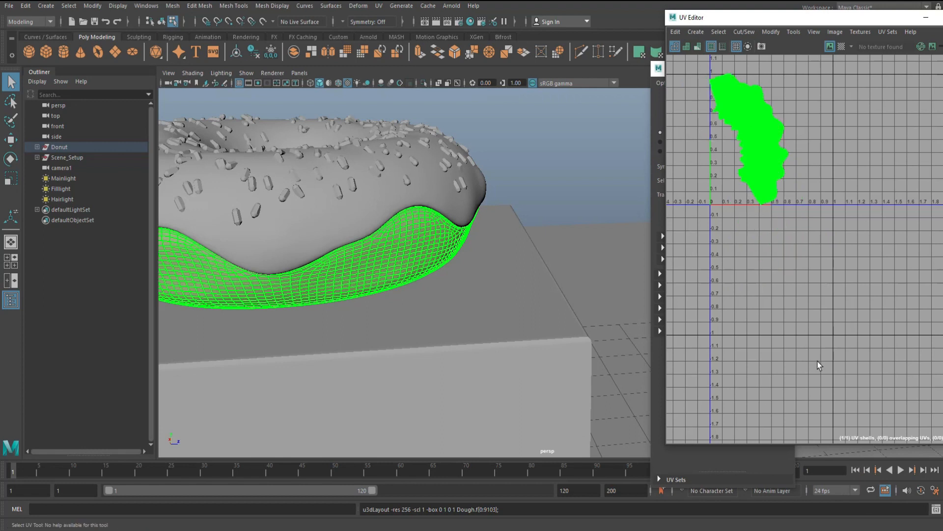
# Straighten the dough's UV shell along a crosswise edge loop near its middle, so that loop runs horizontally and the shell stands upright.
pyautogui.keyDown('alt'); pyautogui.moveTo(784, 204); pyautogui.dragTo(834, 319, button='middle'); pyautogui.keyUp('alt')
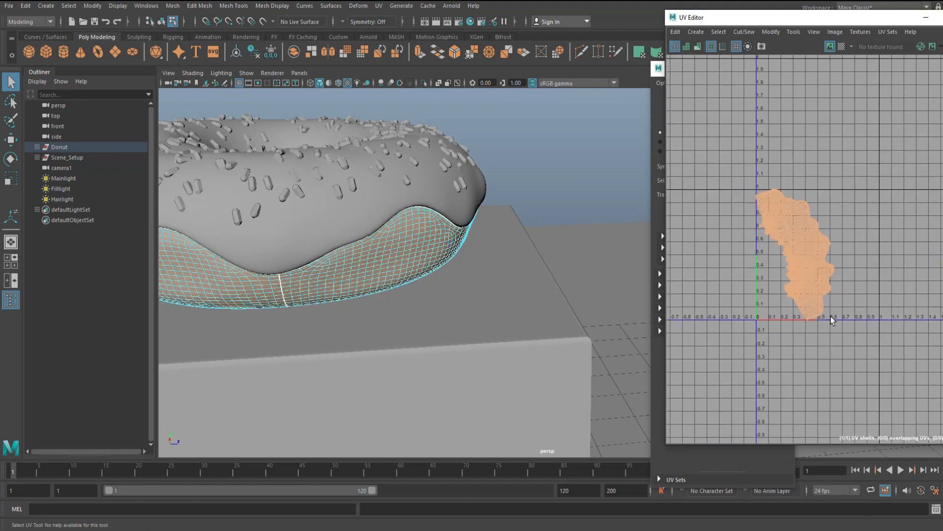
pyautogui.hotkey('ctrl', 'F12')
pyautogui.scroll(8, 832, 294)
pyautogui.keyDown('alt'); pyautogui.moveTo(815, 263); pyautogui.dragTo(844, 301, button='middle'); pyautogui.keyUp('alt')
pyautogui.scroll(-8, 844, 301)
pyautogui.scroll(4, 836, 299)
pyautogui.scroll(3, 791, 267)
pyautogui.keyDown('alt'); pyautogui.moveTo(791, 267); pyautogui.dragTo(839, 387, button='middle'); pyautogui.keyUp('alt')
pyautogui.moveTo(799, 313); pyautogui.dragTo(789, 287, button='right')
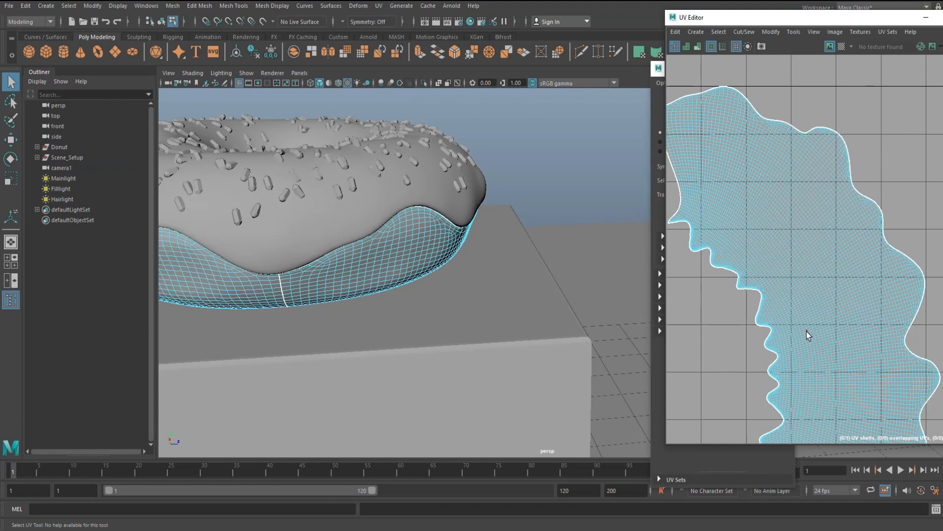
pyautogui.doubleClick(803, 323)
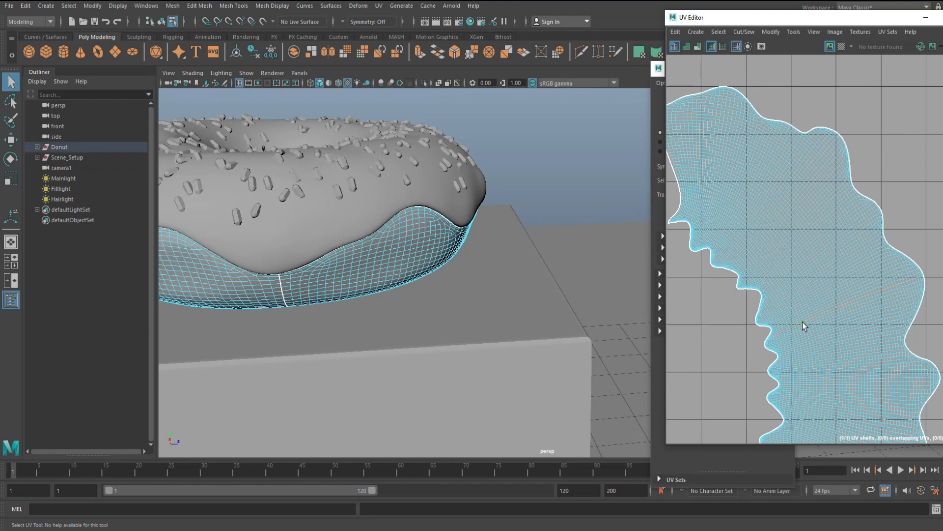
pyautogui.moveTo(786, 244); pyautogui.dragTo(850, 498, button='right')
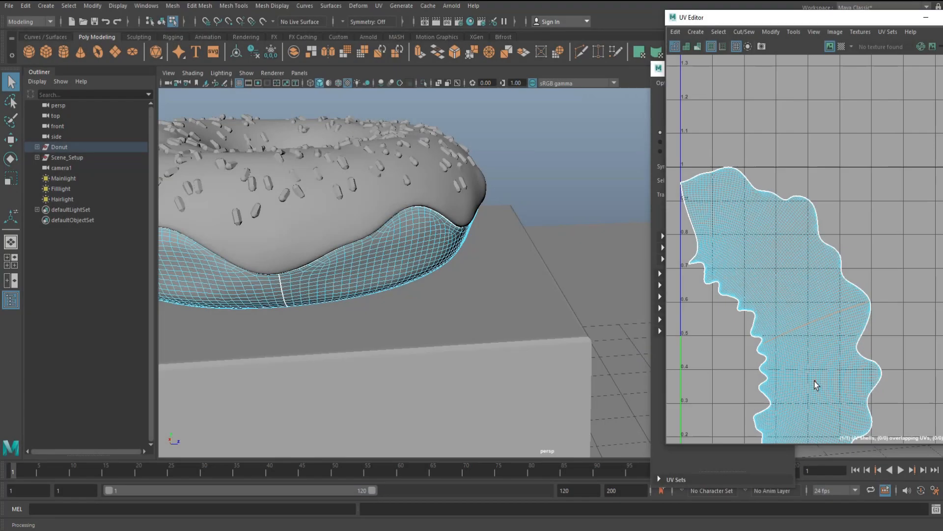
pyautogui.scroll(3, 814, 382)
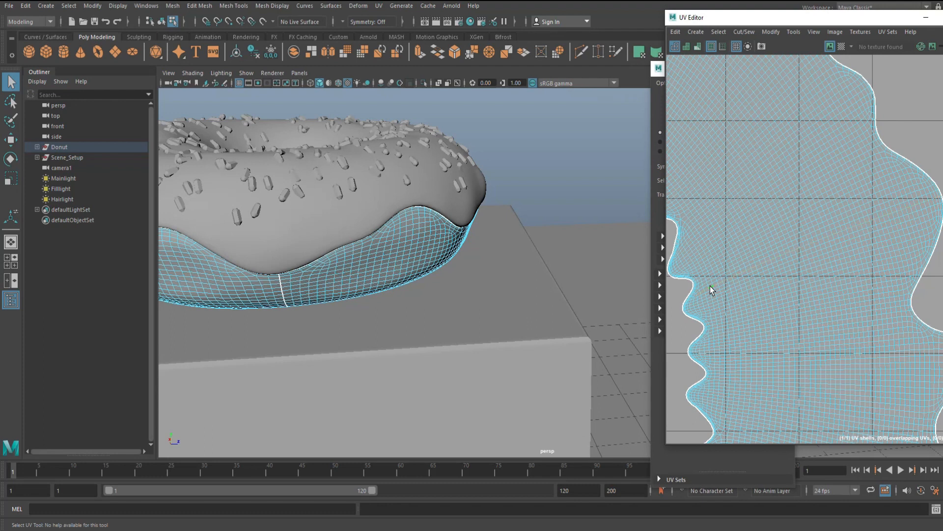
pyautogui.moveTo(762, 272); pyautogui.dragTo(836, 508, button='right')
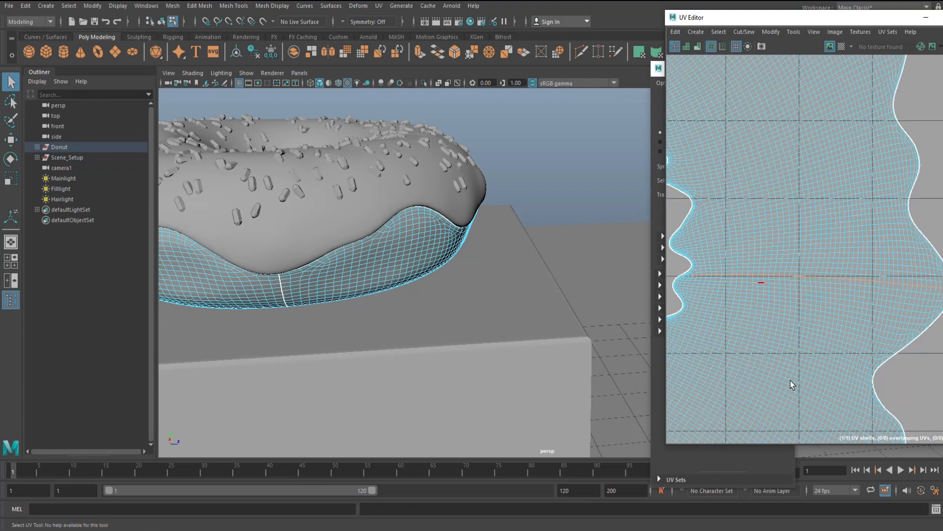
pyautogui.scroll(-6, 792, 377)
pyautogui.scroll(-3, 794, 373)
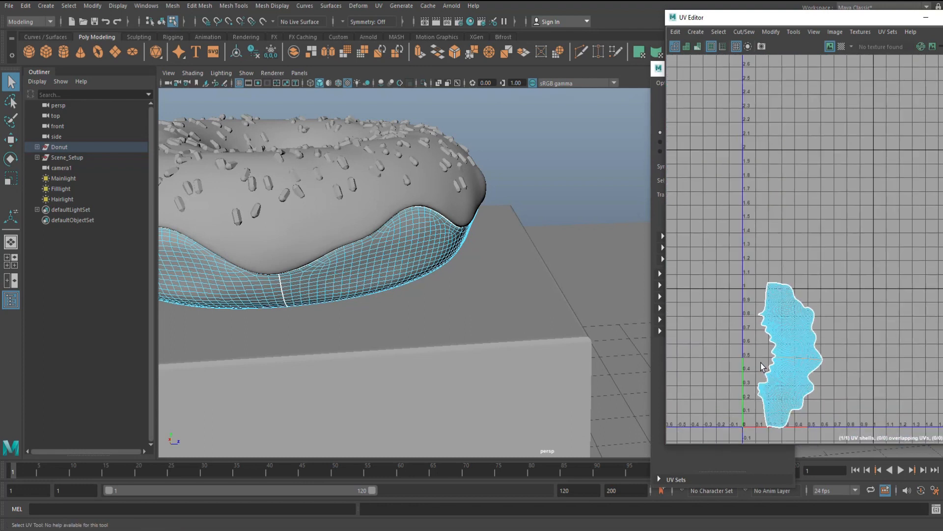
# Lay out the dough's straightened UV shell in the 0 to 1 square and move it sideways to the square's middle.
pyautogui.moveTo(792, 322); pyautogui.dragTo(761, 306, button='right')
pyautogui.click(788, 341)
pyautogui.moveTo(789, 341); pyautogui.dragTo(790, 342, button='right')
pyautogui.moveTo(794, 402); pyautogui.dragTo(838, 359, button='right')
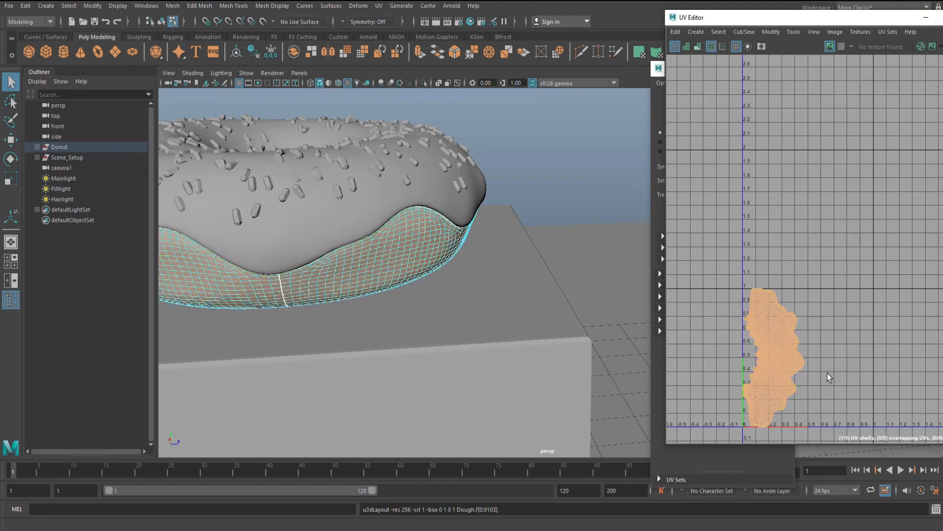
pyautogui.press('w')
pyautogui.moveTo(836, 358); pyautogui.dragTo(862, 358)
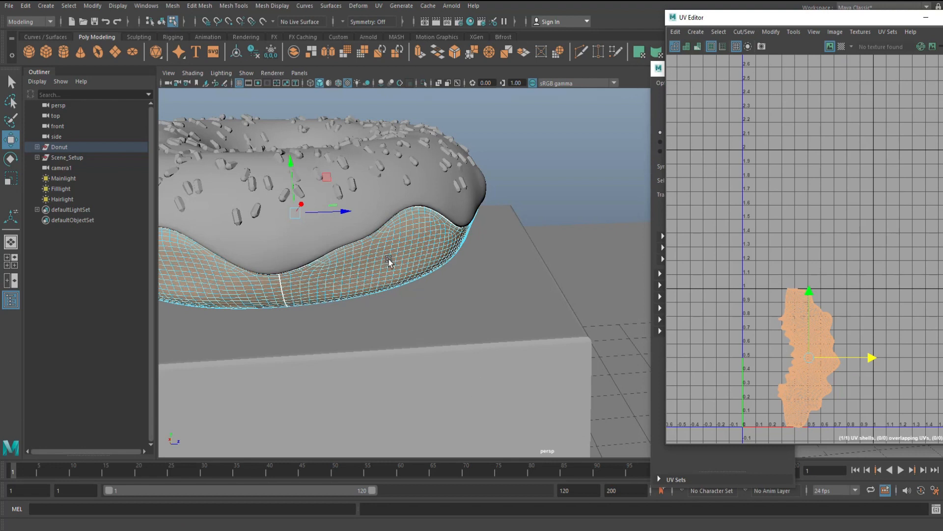
# Assign a new Arnold aiStandardSurface material to the dough mesh.
pyautogui.moveTo(390, 259); pyautogui.dragTo(417, 526, button='right')
pyautogui.click(342, 262)
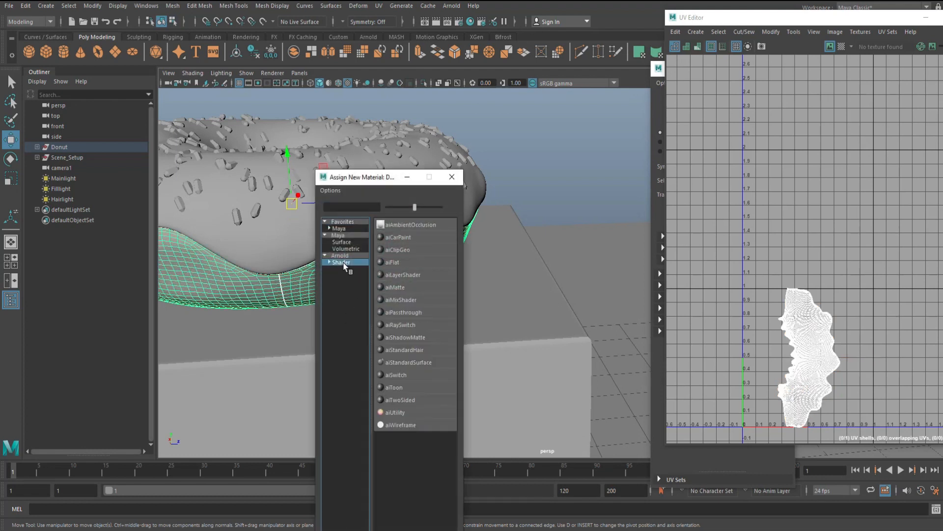
pyautogui.click(417, 362)
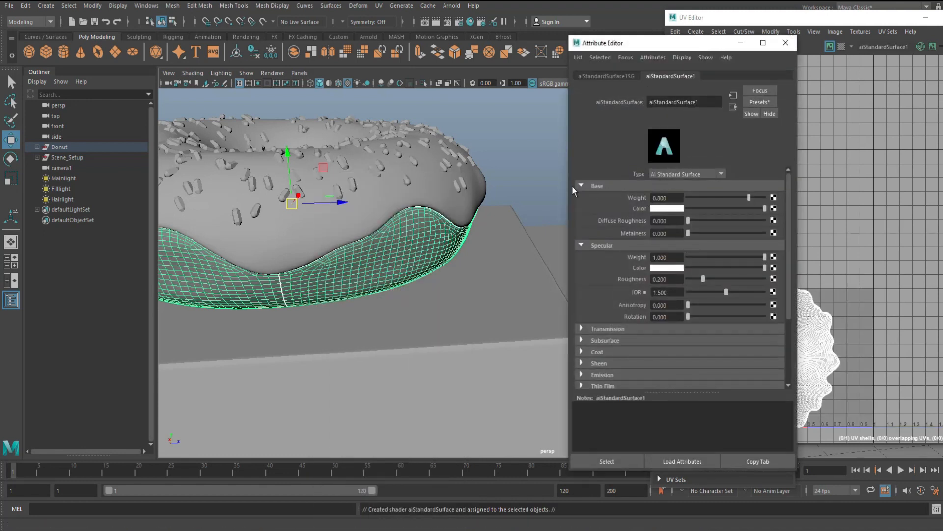
# Map the material's base color with a file texture using Dougnut Texture.jpg from the Donut folder on the Desktop.
pyautogui.click(774, 209)
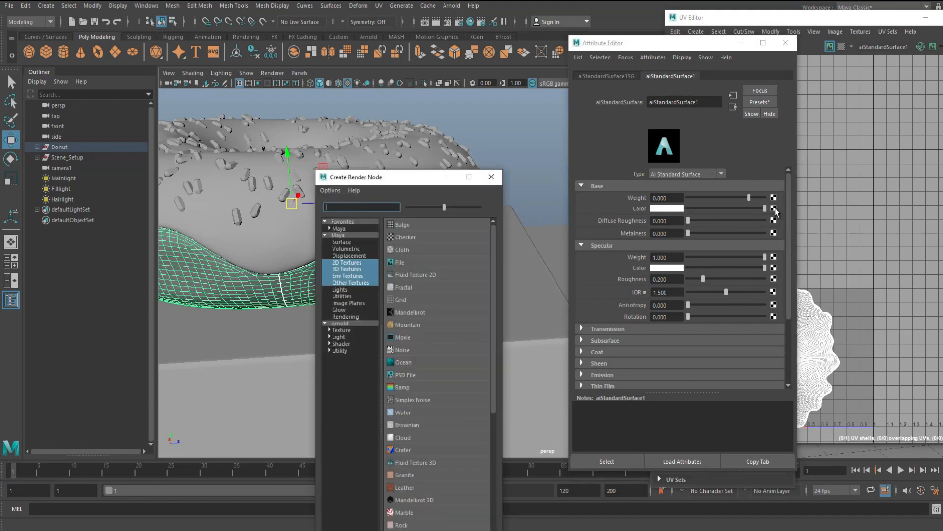
pyautogui.click(400, 263)
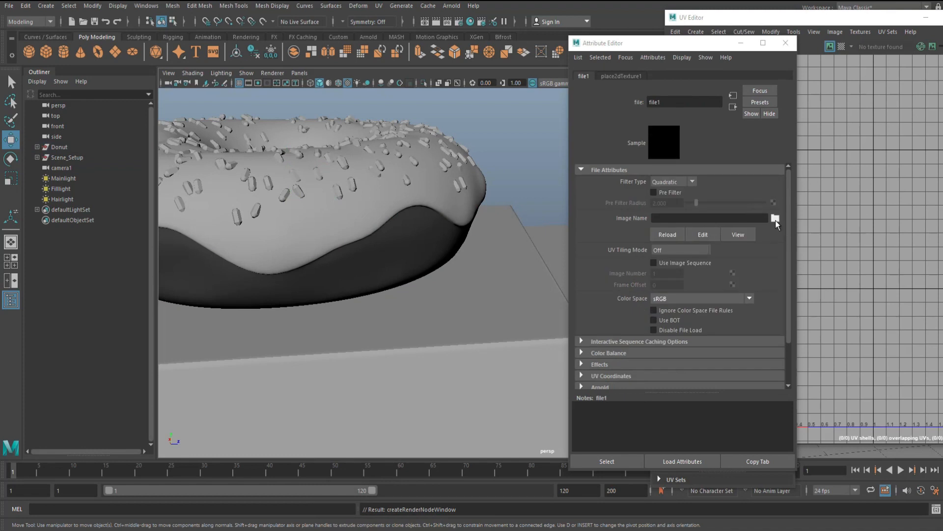
pyautogui.click(775, 218)
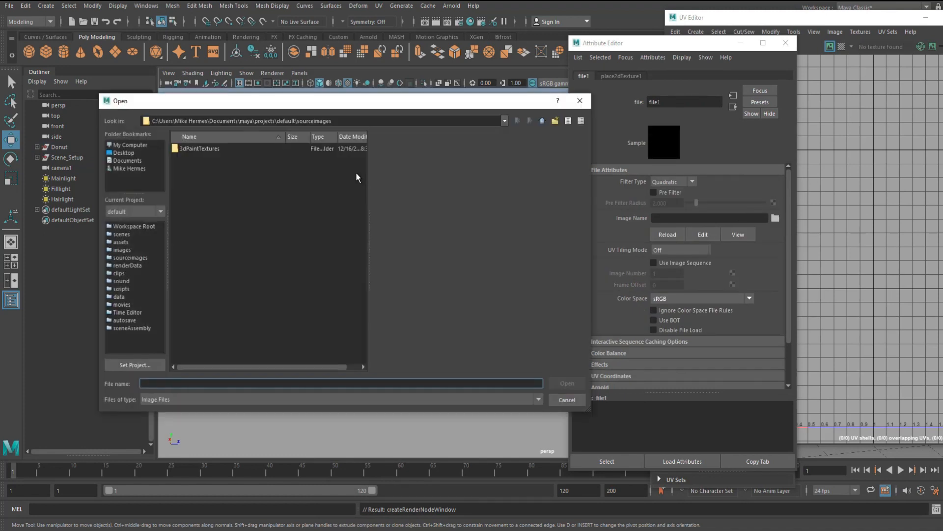
pyautogui.click(129, 153)
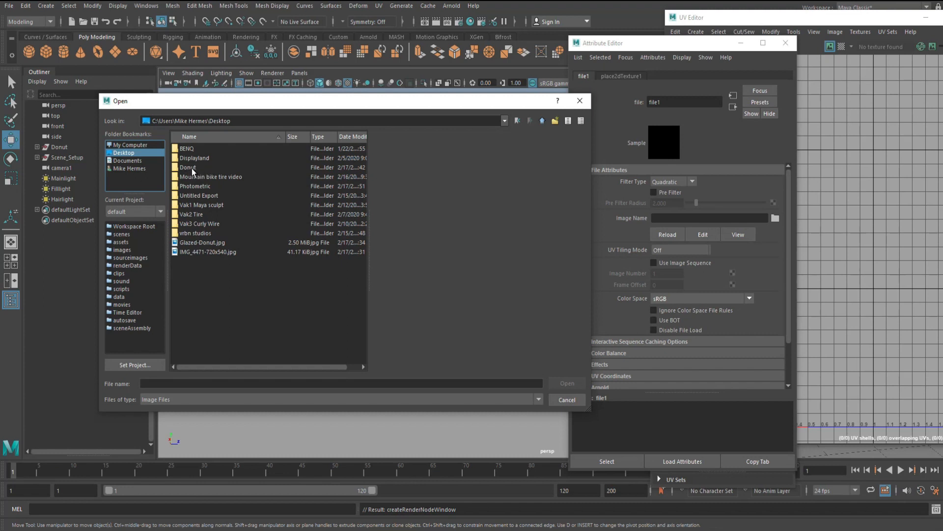
pyautogui.doubleClick(191, 168)
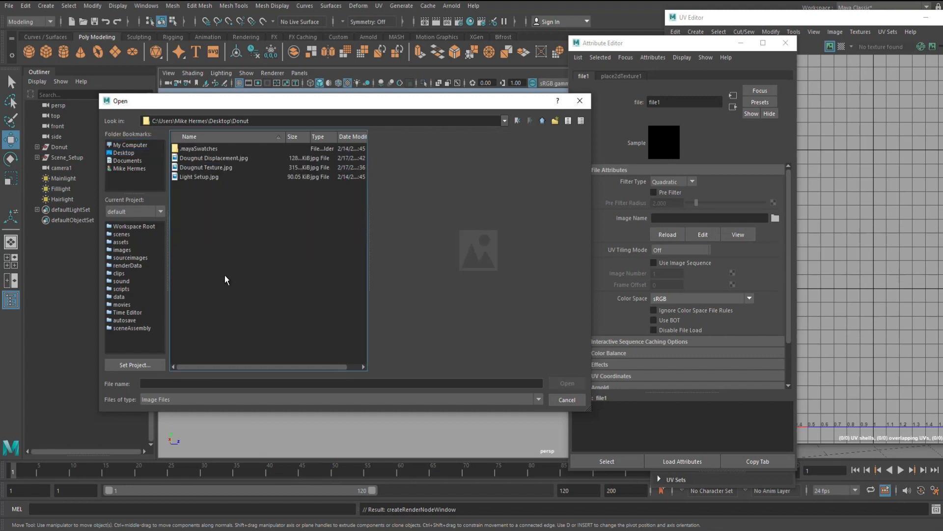
pyautogui.click(216, 168)
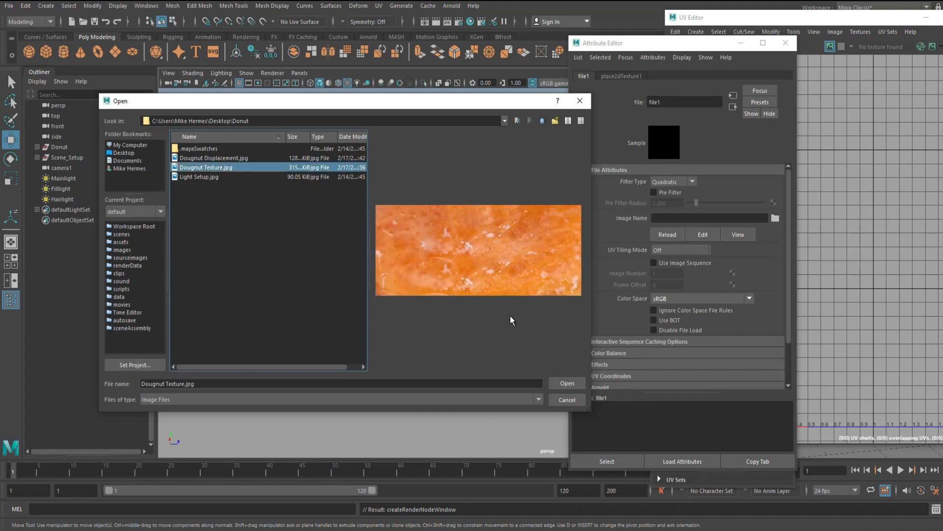
pyautogui.click(564, 383)
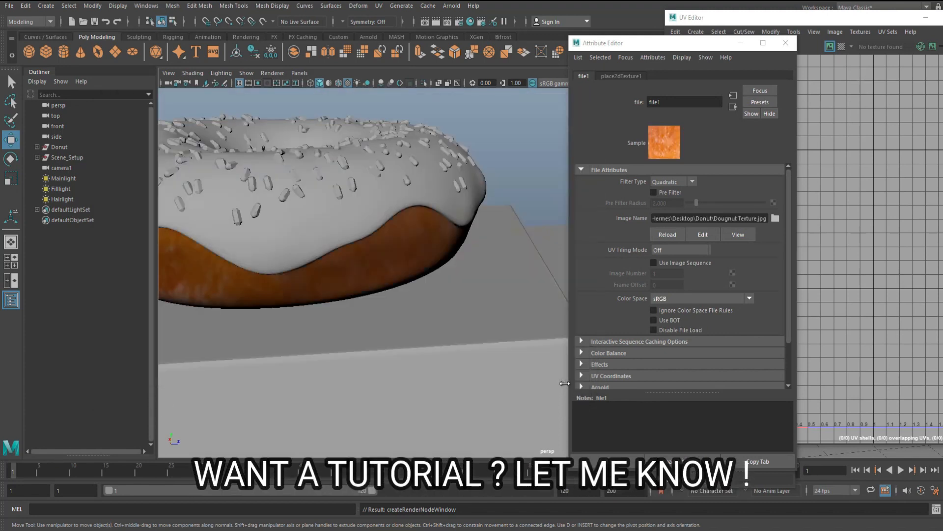
# Inspect how the texture wraps around the dough from another side and from farther away.
pyautogui.scroll(-3, 373, 314)
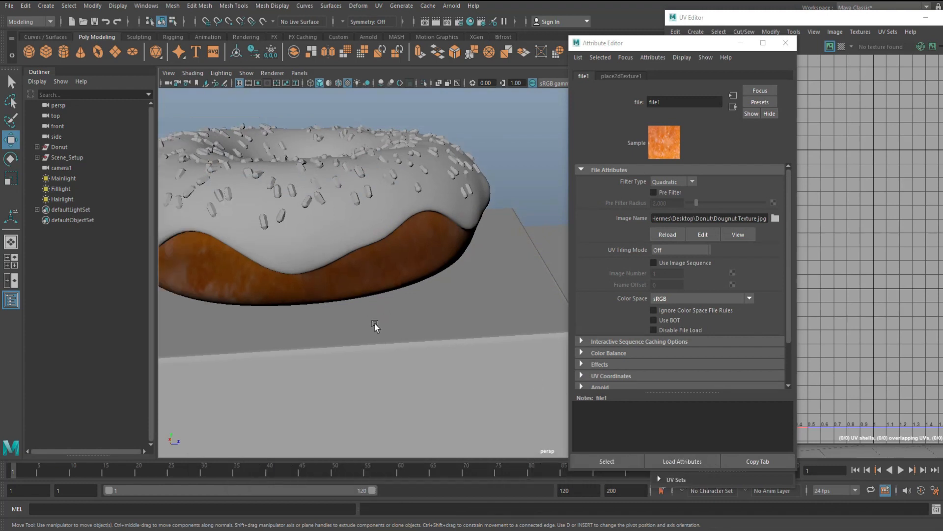
pyautogui.keyDown('alt'); pyautogui.moveTo(381, 333); pyautogui.dragTo(240, 339); pyautogui.keyUp('alt')
pyautogui.scroll(-5, 376, 330)
pyautogui.scroll(5, 366, 336)
pyautogui.scroll(-3, 366, 336)
pyautogui.scroll(5, 398, 320)
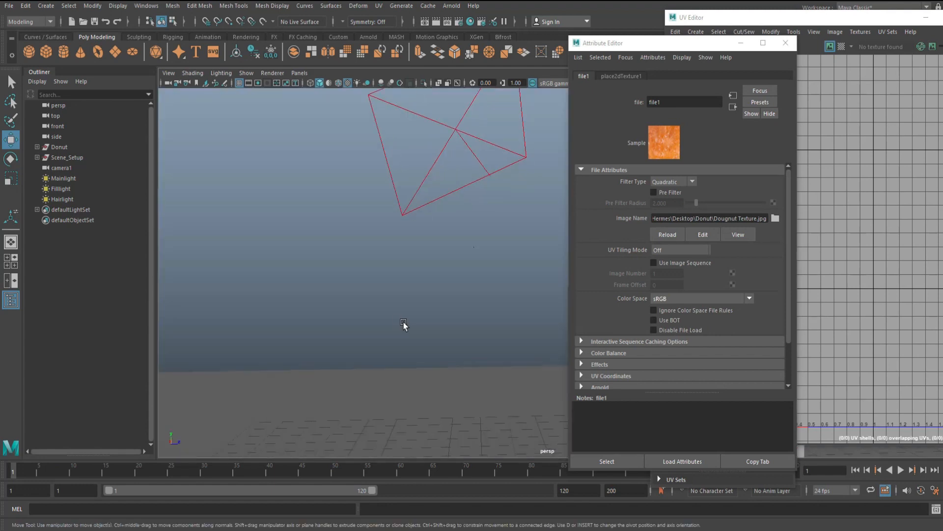
pyautogui.keyDown('alt'); pyautogui.moveTo(448, 317); pyautogui.dragTo(167, 325, button='middle'); pyautogui.keyUp('alt')
pyautogui.keyDown('alt'); pyautogui.moveTo(472, 304); pyautogui.dragTo(270, 329, button='middle'); pyautogui.keyUp('alt')
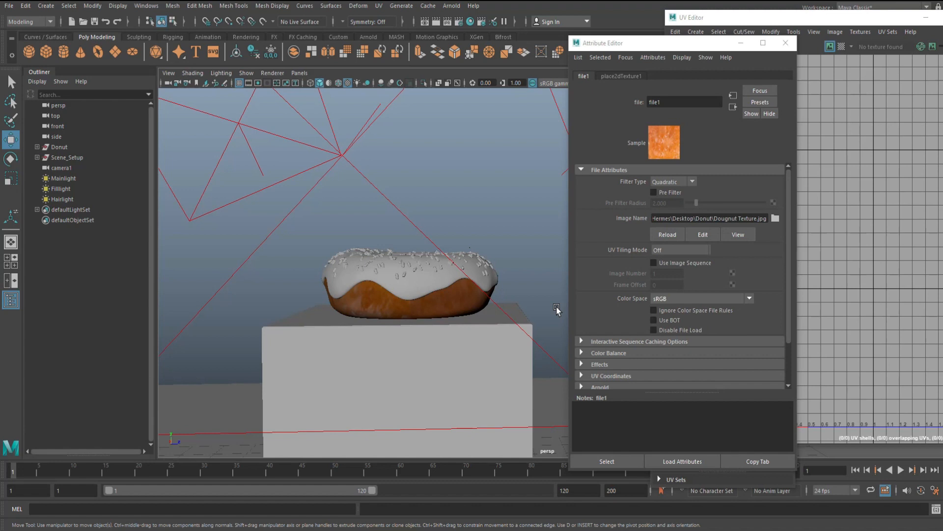
# Rotate the dough's UV shell a quarter turn so it lies horizontally across the texture image.
pyautogui.click(741, 44)
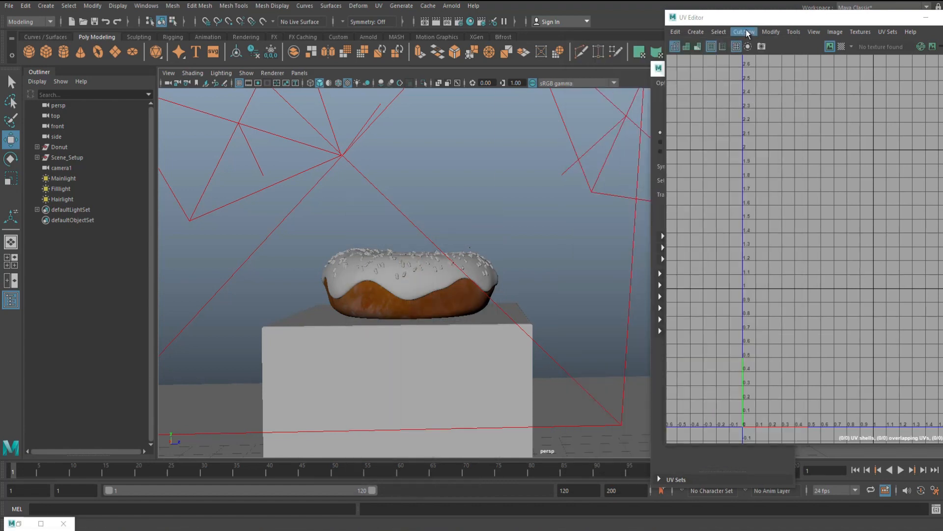
pyautogui.click(469, 300)
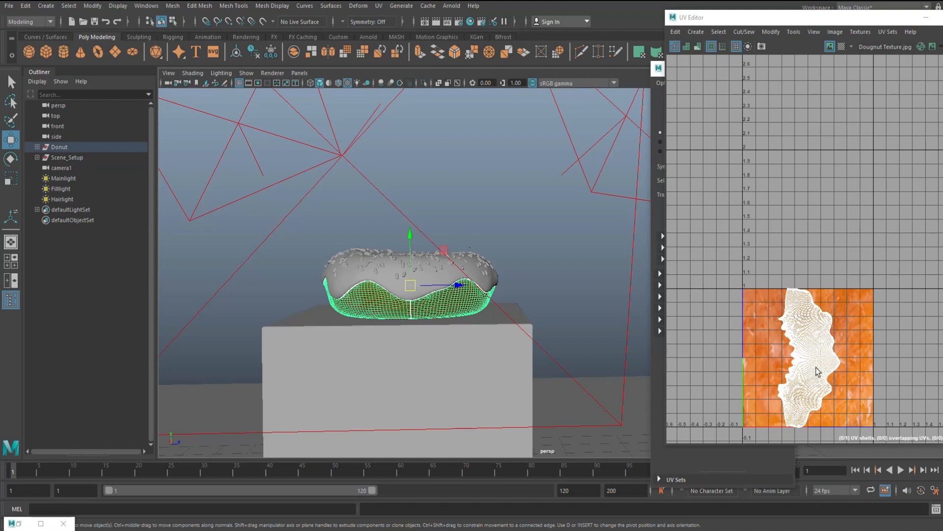
pyautogui.scroll(2, 817, 373)
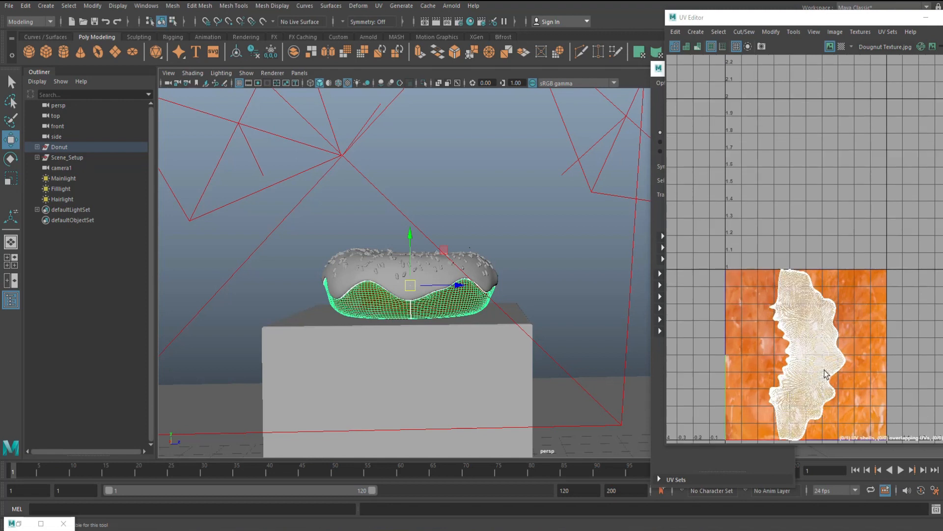
pyautogui.rightClick(808, 328)
pyautogui.moveTo(808, 328); pyautogui.dragTo(772, 315, button='right')
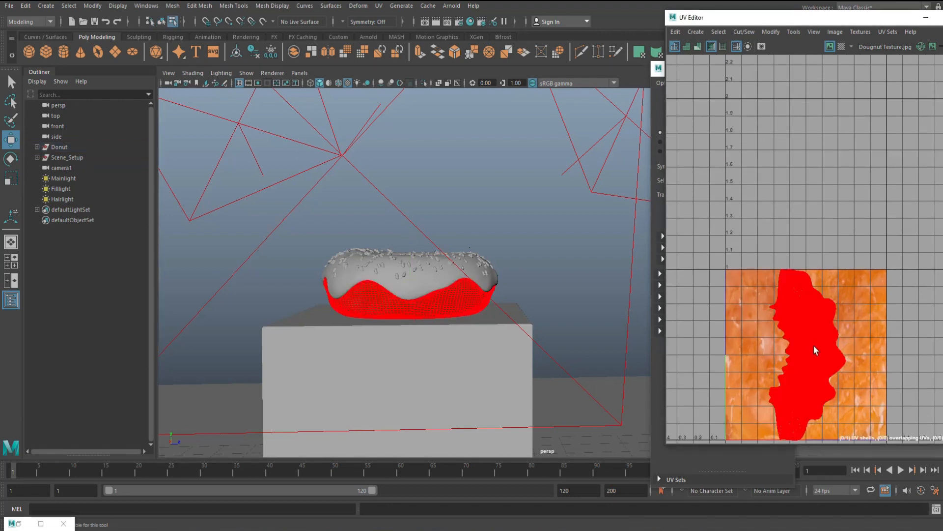
pyautogui.click(818, 380)
pyautogui.press('e')
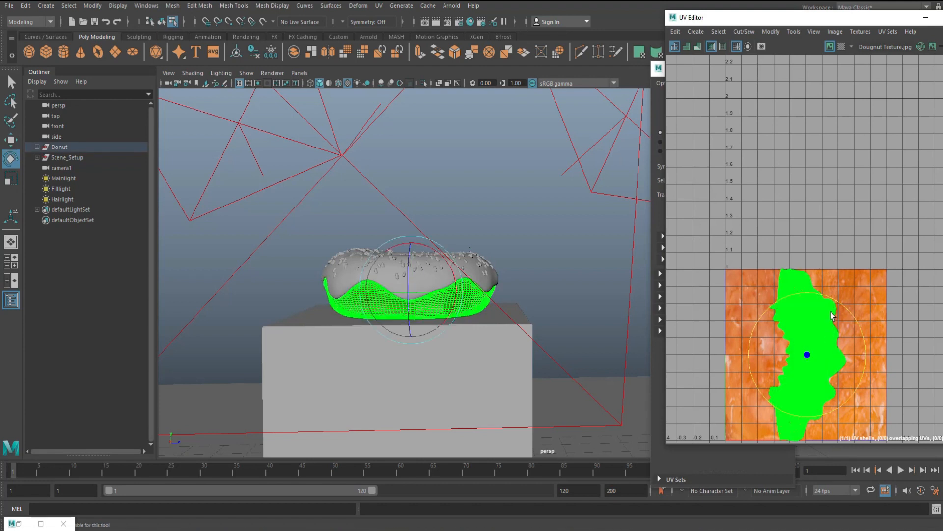
pyautogui.moveTo(880, 362); pyautogui.dragTo(871, 410, button='middle')
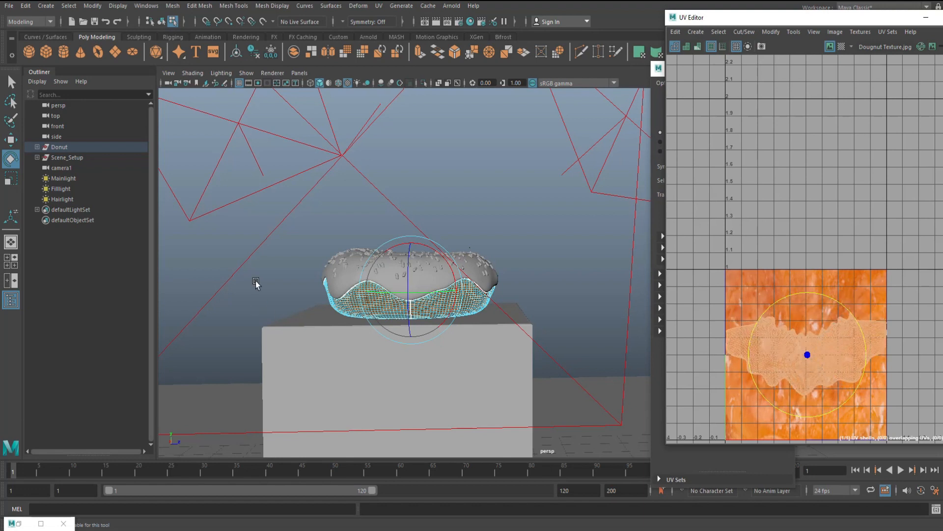
# Leave UV component selection and select the whole dough mesh as an object, with the donut and its pedestal in view.
pyautogui.press('F8')
pyautogui.keyDown('alt'); pyautogui.moveTo(240, 257); pyautogui.dragTo(567, 352); pyautogui.keyUp('alt')
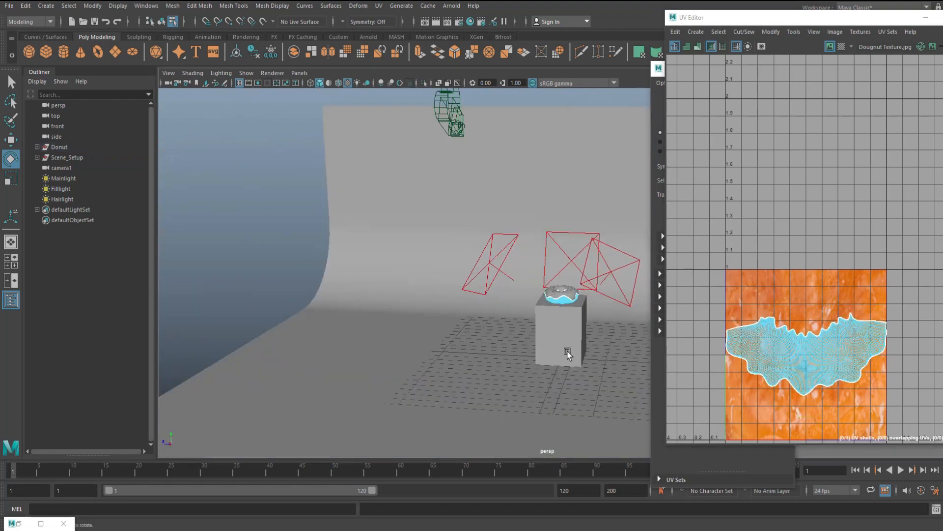
pyautogui.scroll(10, 569, 354)
pyautogui.keyDown('alt'); pyautogui.moveTo(524, 328); pyautogui.dragTo(373, 231, button='middle'); pyautogui.keyUp('alt')
pyautogui.click(503, 349)
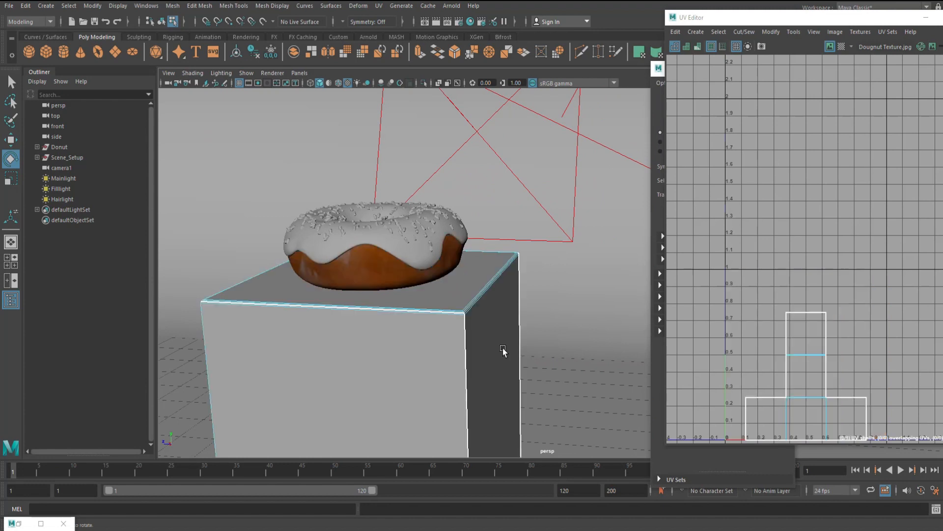
pyautogui.keyDown('alt'); pyautogui.moveTo(453, 361); pyautogui.dragTo(434, 359); pyautogui.keyUp('alt')
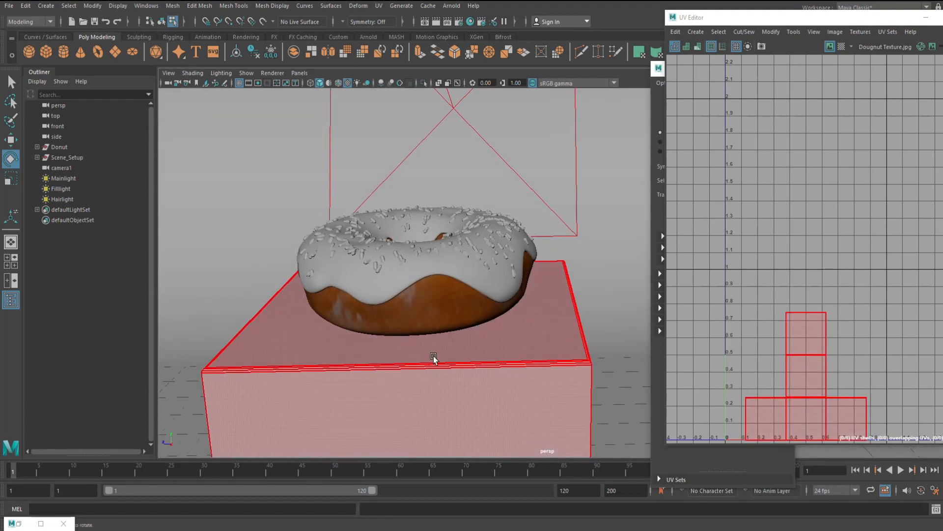
pyautogui.scroll(-6, 441, 359)
pyautogui.moveTo(496, 292); pyautogui.dragTo(543, 237, button='right')
pyautogui.click(500, 294)
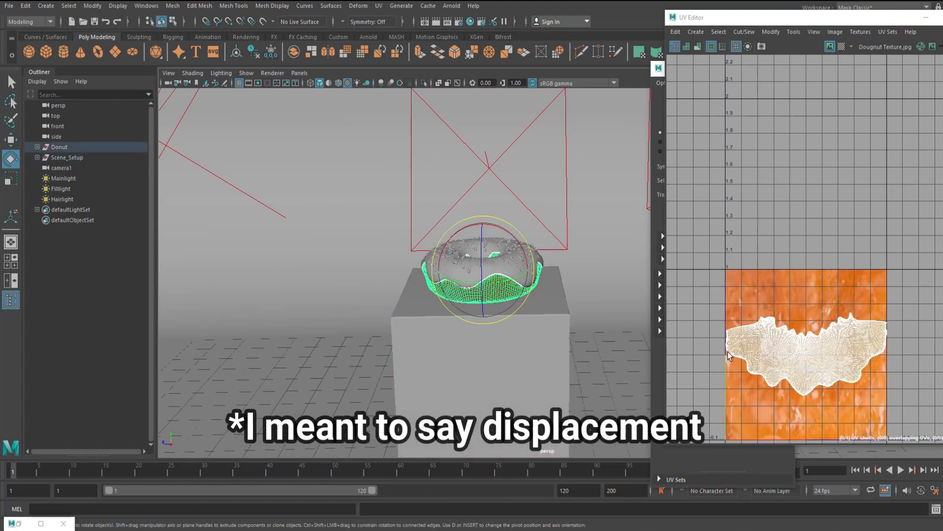
# Minimize the UV Editor and close the UV Toolkit to clear the 3D view.
pyautogui.moveTo(904, 22); pyautogui.dragTo(857, 20)
pyautogui.click(880, 20)
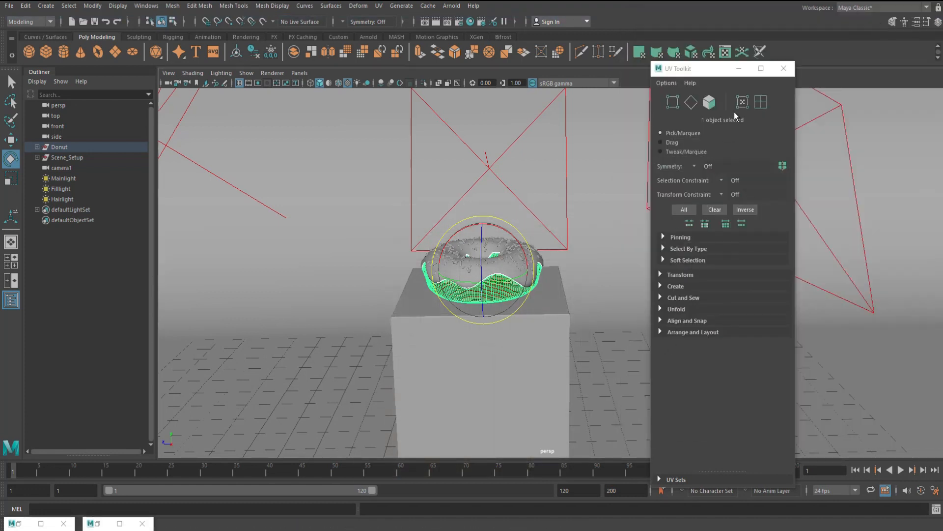
pyautogui.click(784, 68)
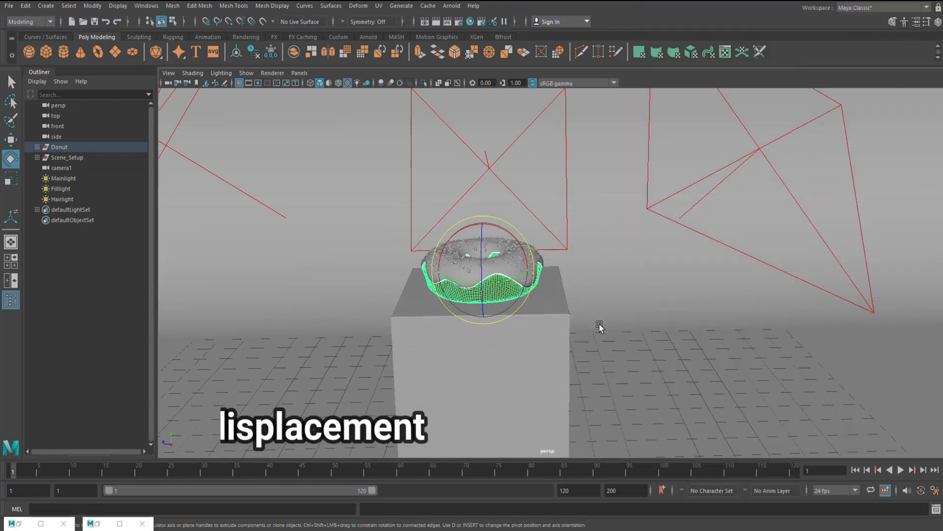
# Show the dough's attributes and delete the mesh's construction history.
pyautogui.hotkey('ctrl', 'a')
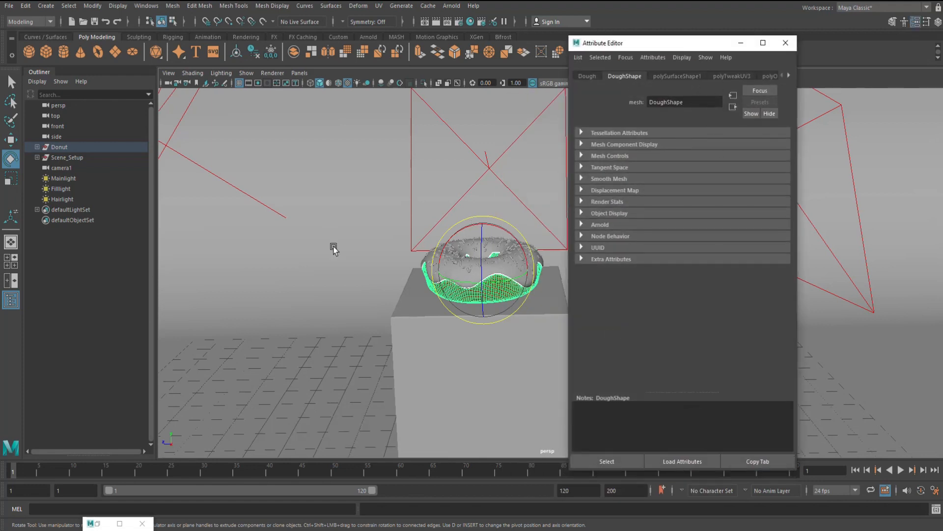
pyautogui.click(28, 9)
pyautogui.moveTo(114, 128)
pyautogui.click(202, 129)
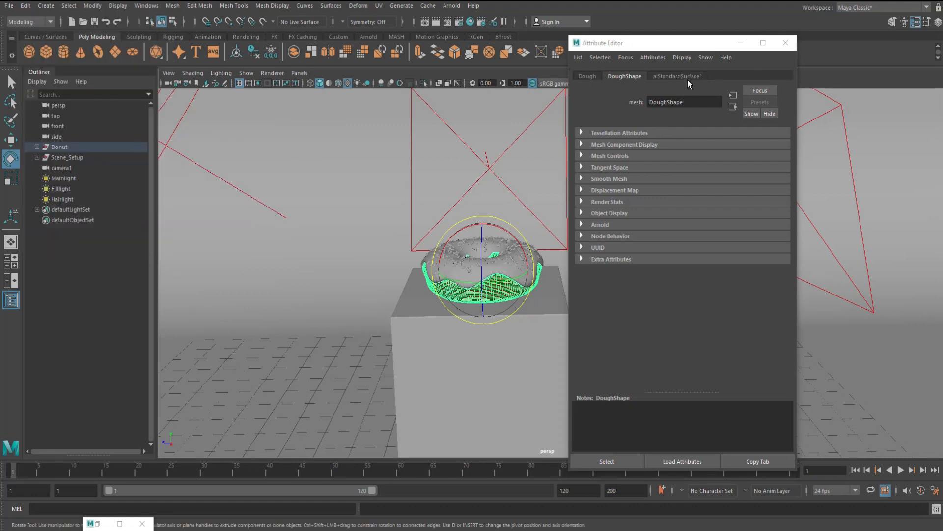
# Connect a file texture to the displacement material of the dough's aiStandardSurface1 shading group.
pyautogui.click(691, 77)
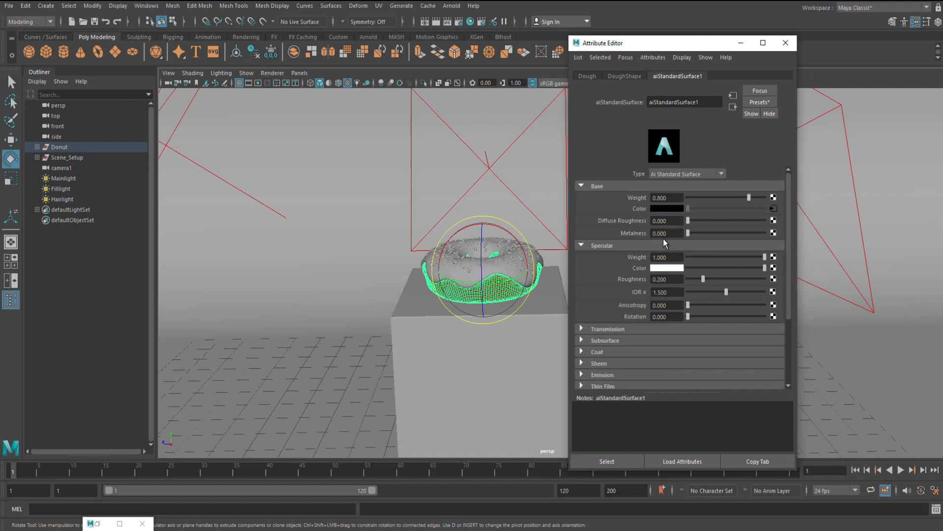
pyautogui.click(732, 108)
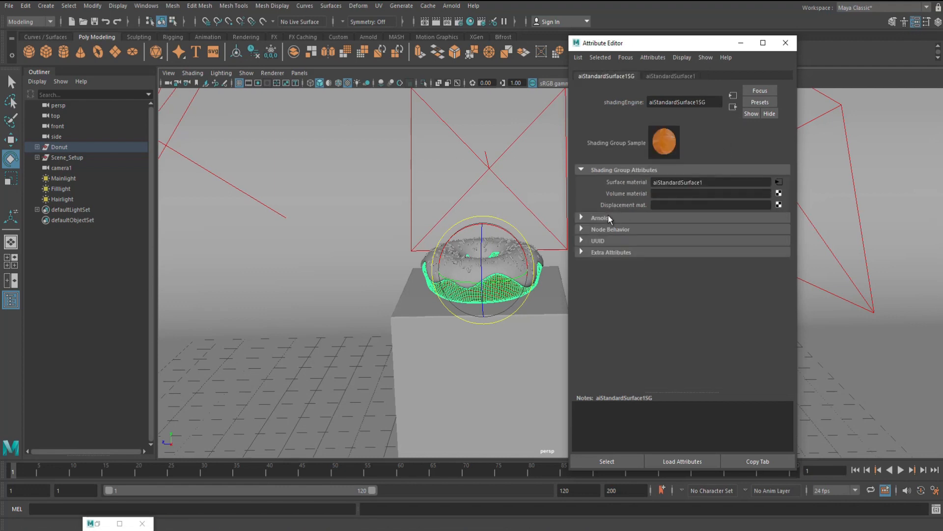
pyautogui.click(779, 204)
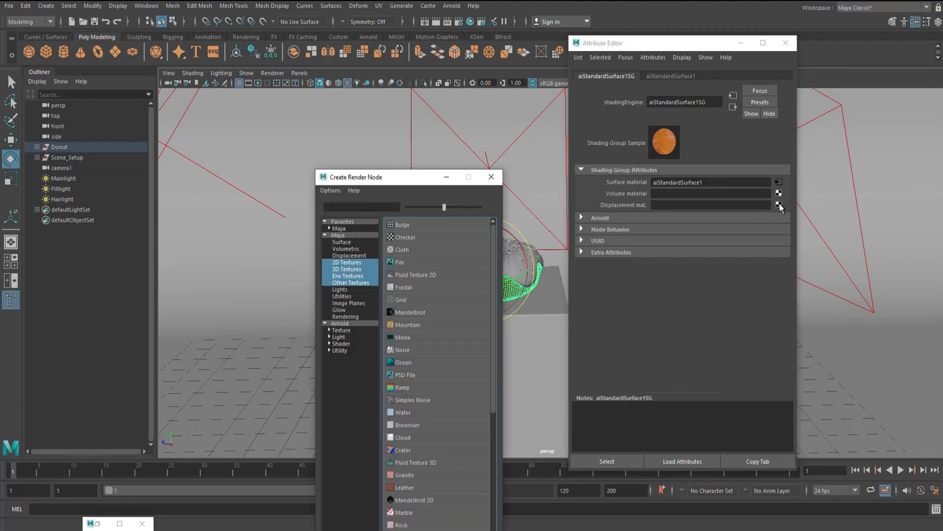
pyautogui.click(405, 263)
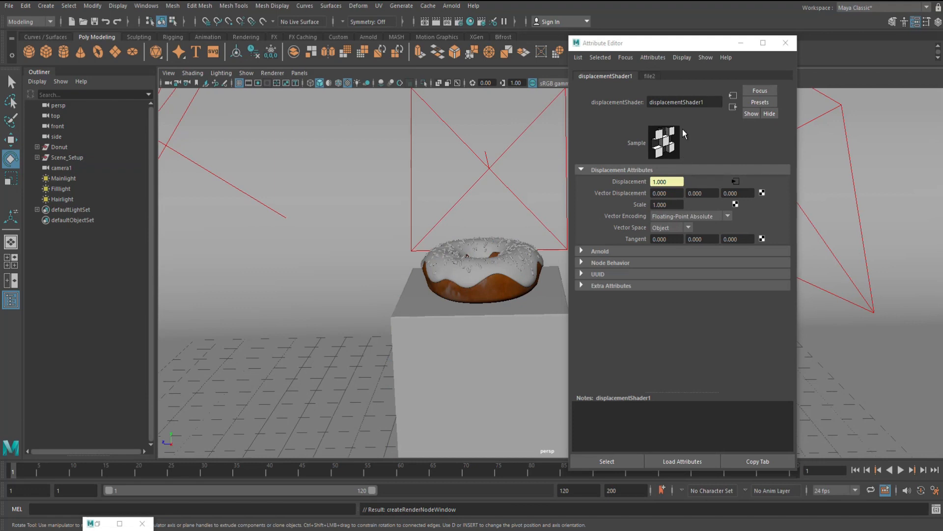
# Load Dougnut Displacement.jpg as the image of the file texture driving the dough's displacement.
pyautogui.click(650, 75)
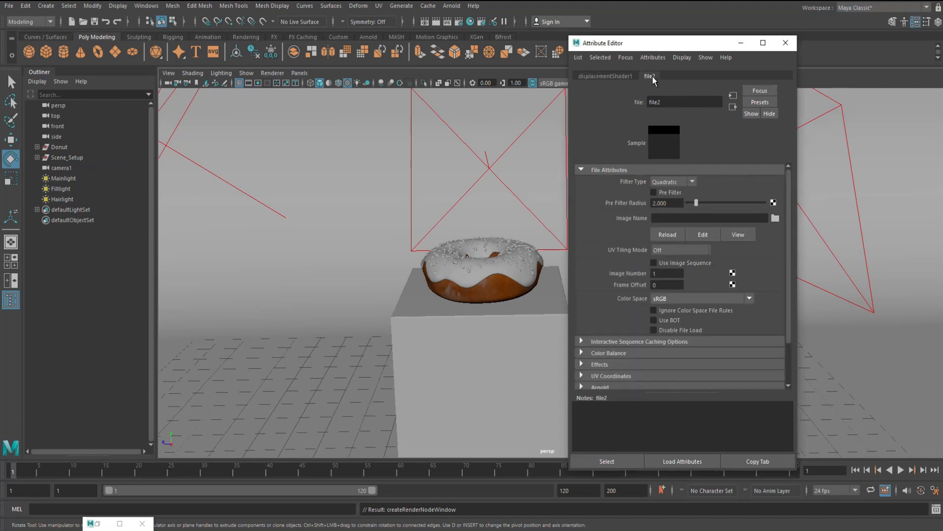
pyautogui.click(775, 219)
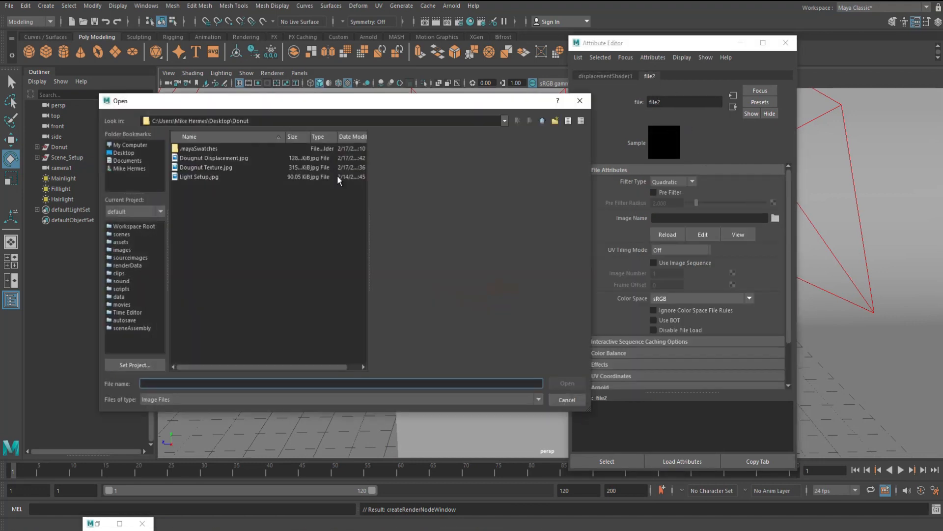
pyautogui.click(231, 159)
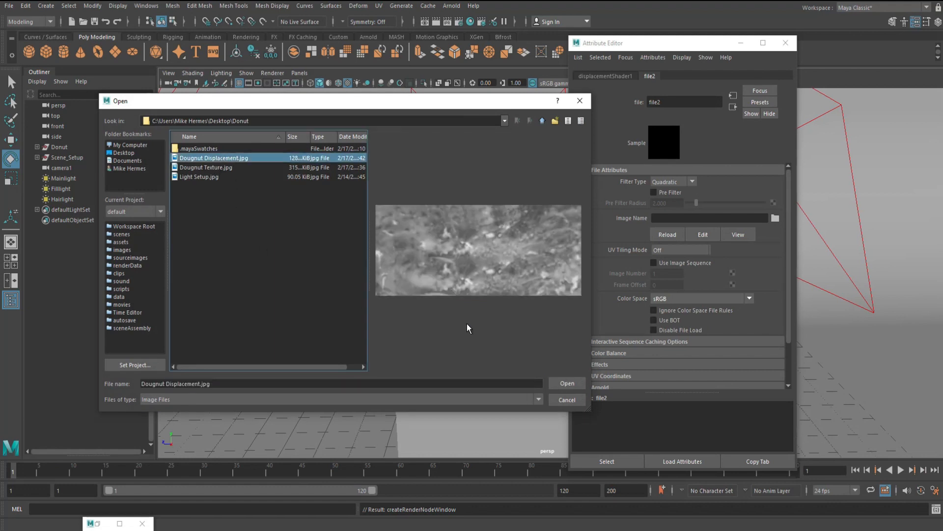
pyautogui.click(567, 383)
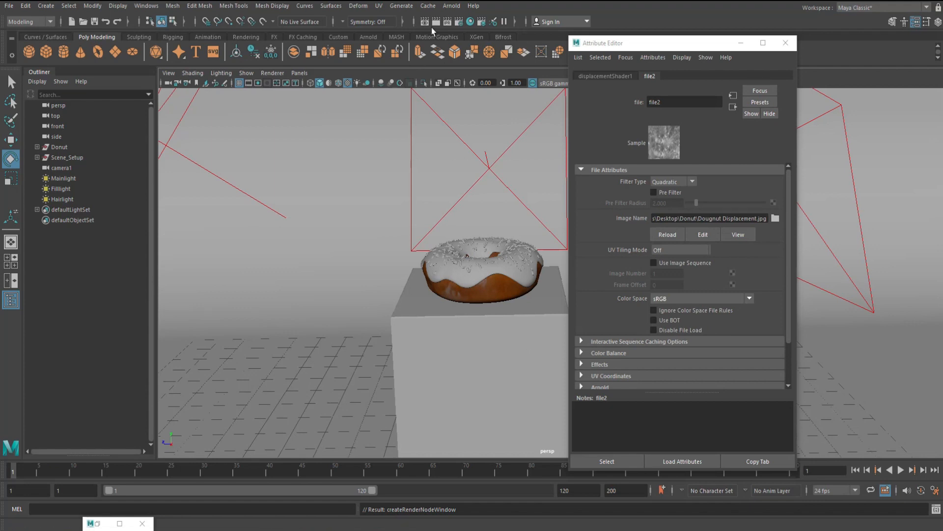
# Start an Arnold render preview of the perspective view with the donut framed close up.
pyautogui.click(451, 5)
pyautogui.click(467, 28)
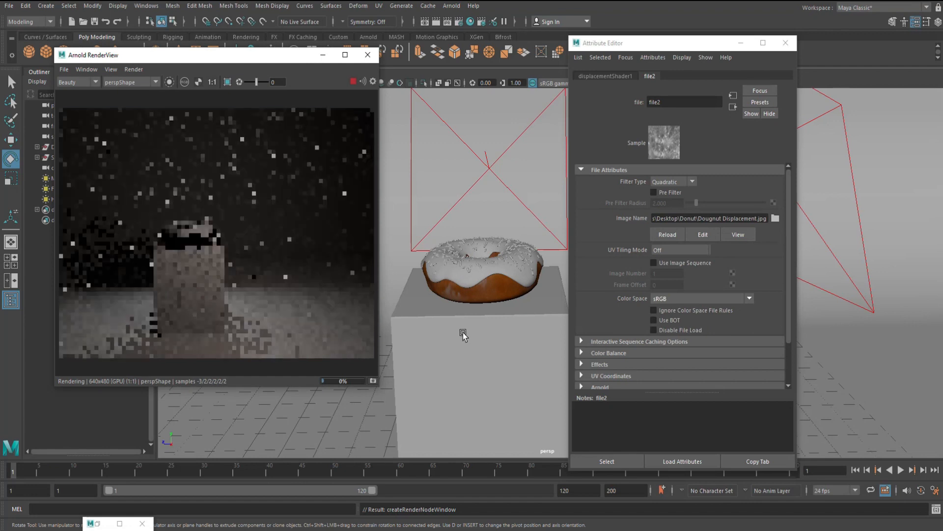
pyautogui.scroll(2, 462, 332)
pyautogui.scroll(5, 463, 333)
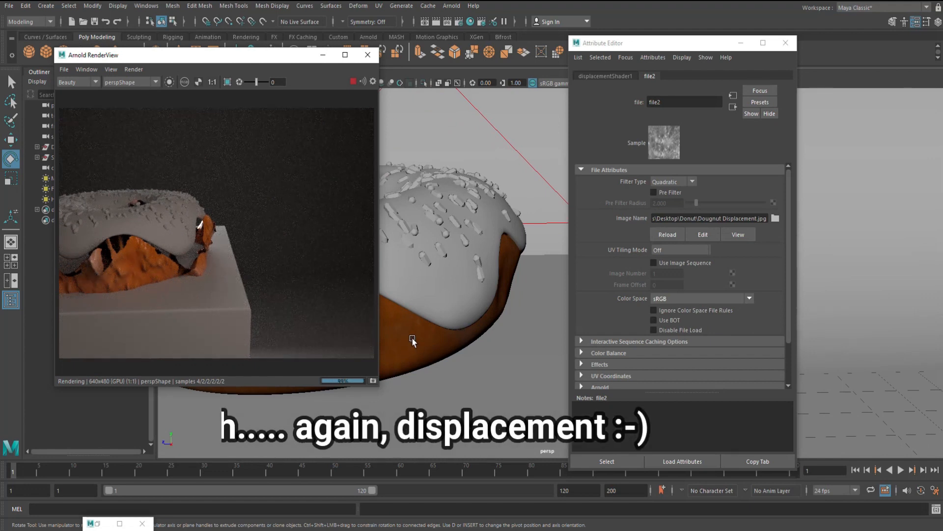
pyautogui.keyDown('alt'); pyautogui.moveTo(412, 328); pyautogui.dragTo(487, 332, button='middle'); pyautogui.keyUp('alt')
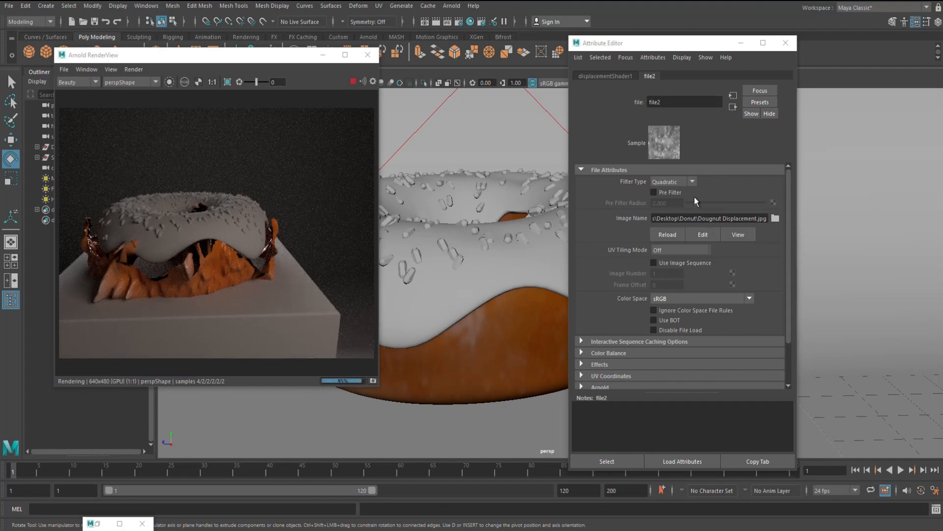
# Reduce the displacement shader's scale to 0.1 and change it to -0.1.
pyautogui.click(622, 77)
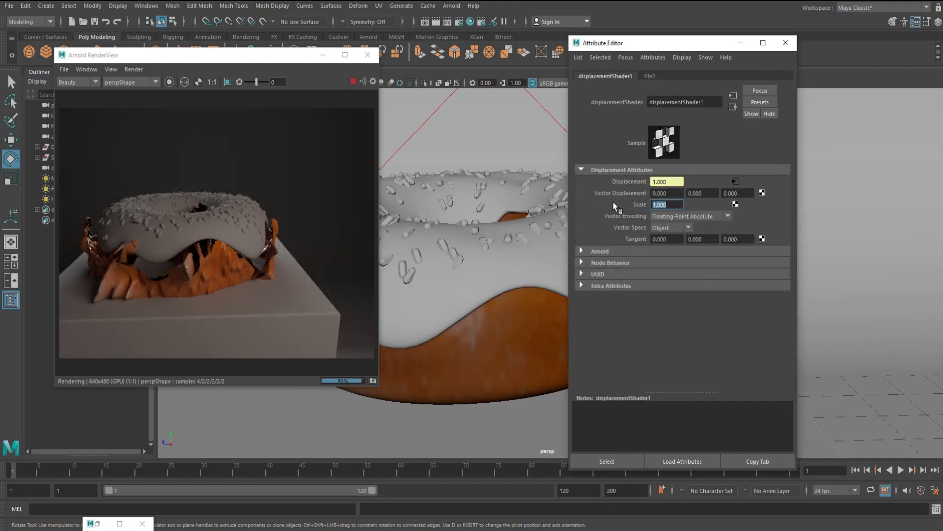
pyautogui.write('0.1')
pyautogui.press('Return')
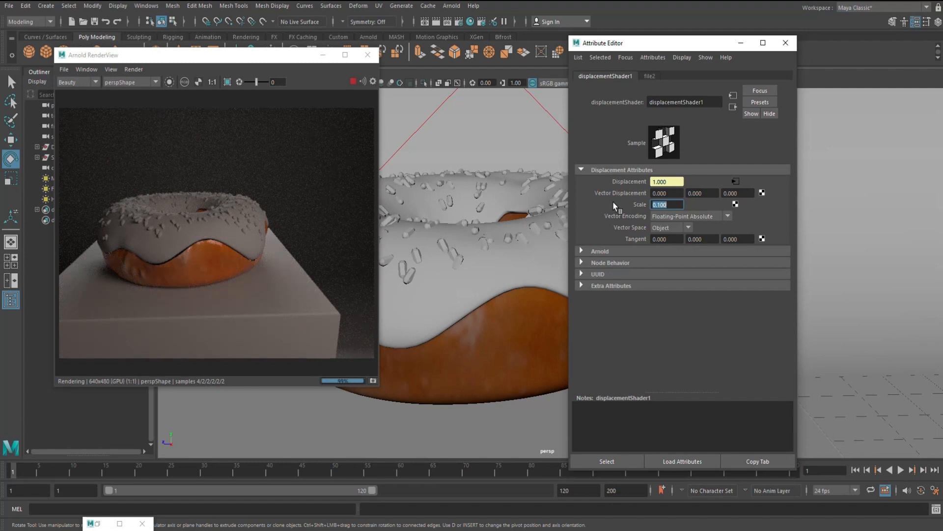
pyautogui.press('BackSpace')
pyautogui.write('-0.1')
pyautogui.press('Return')
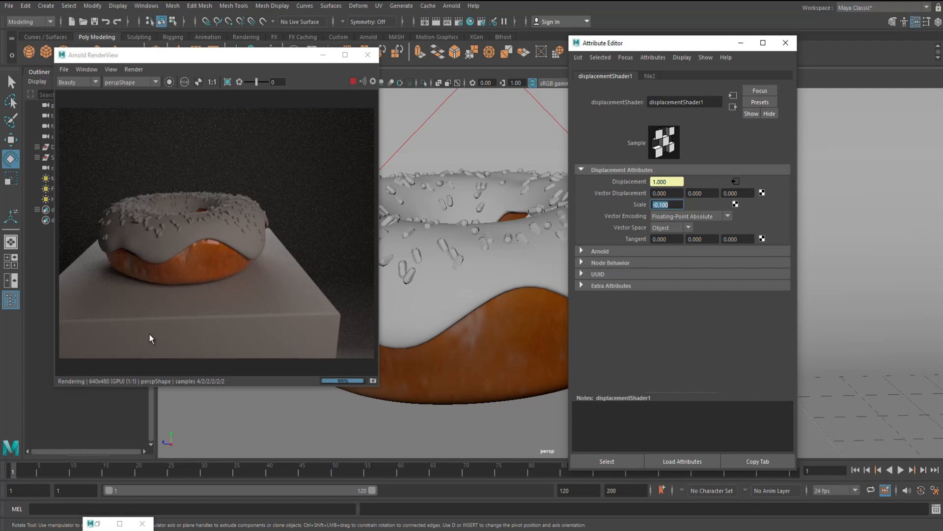
# Enlarge the rendered image, try a displacement scale of -0.02, and return the scale to -0.1.
pyautogui.scroll(2, 204, 276)
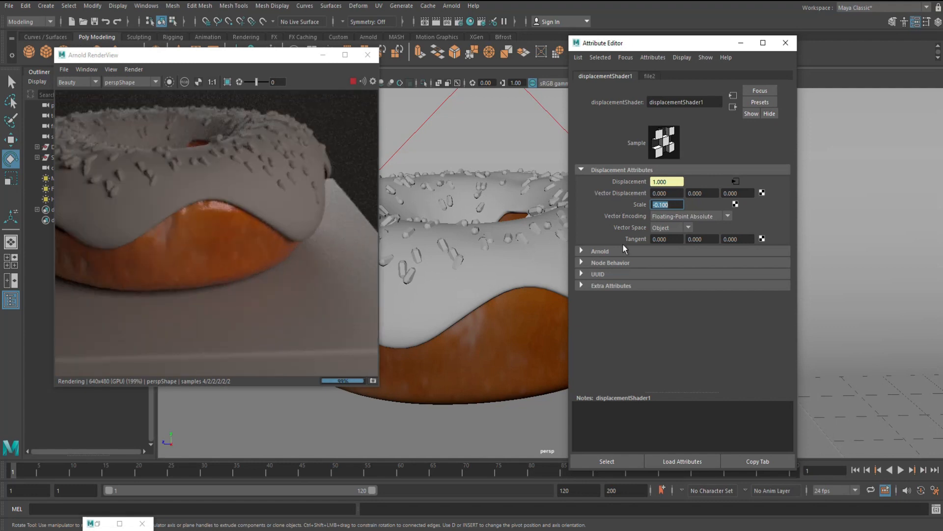
pyautogui.write('-')
pyautogui.press('Return')
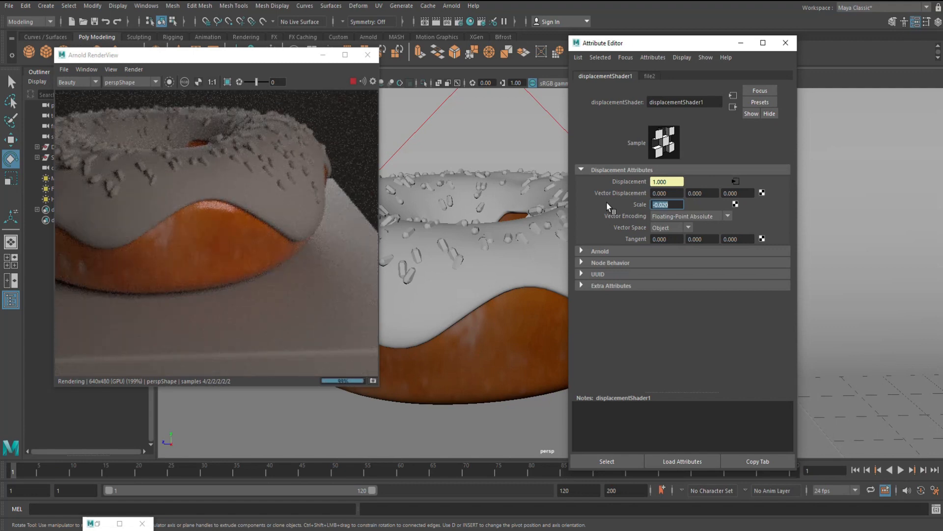
pyautogui.write('-0.1')
pyautogui.press('Return')
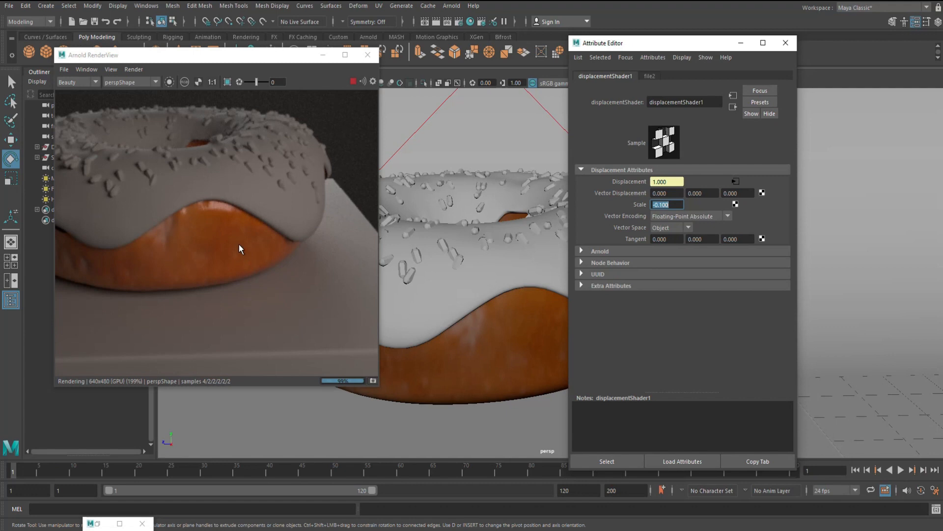
# Raise the specular roughness of the dough's aiStandardSurface1 material to about 0.708 and minimize its attributes.
pyautogui.click(785, 43)
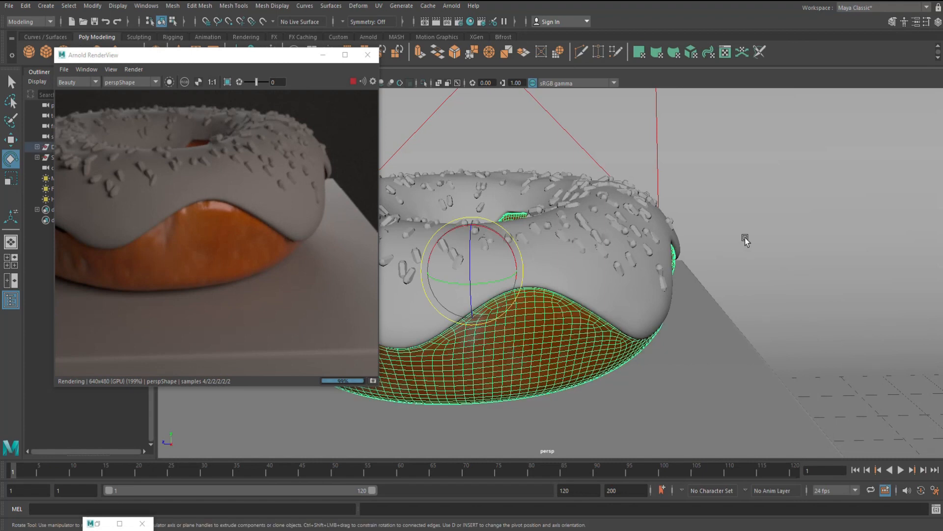
pyautogui.hotkey('ctrl', 'a')
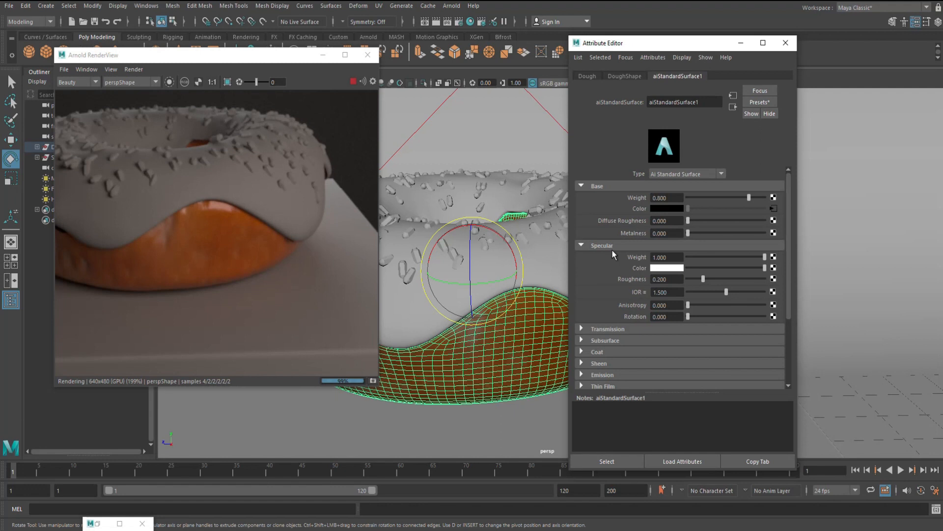
pyautogui.moveTo(701, 278); pyautogui.dragTo(741, 287)
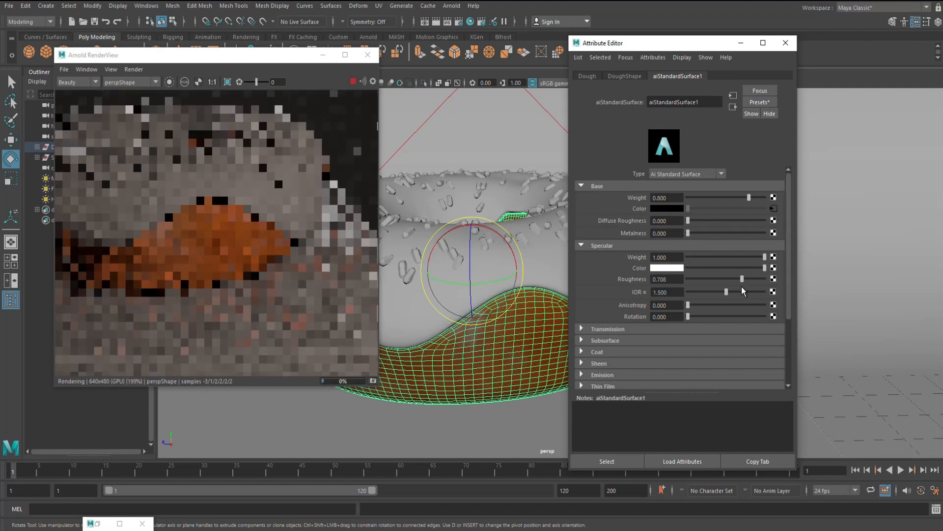
pyautogui.click(740, 44)
# Move the render window clear of the toolbars and examine the rendered donut from several distances and angles.
pyautogui.scroll(-10, 528, 269)
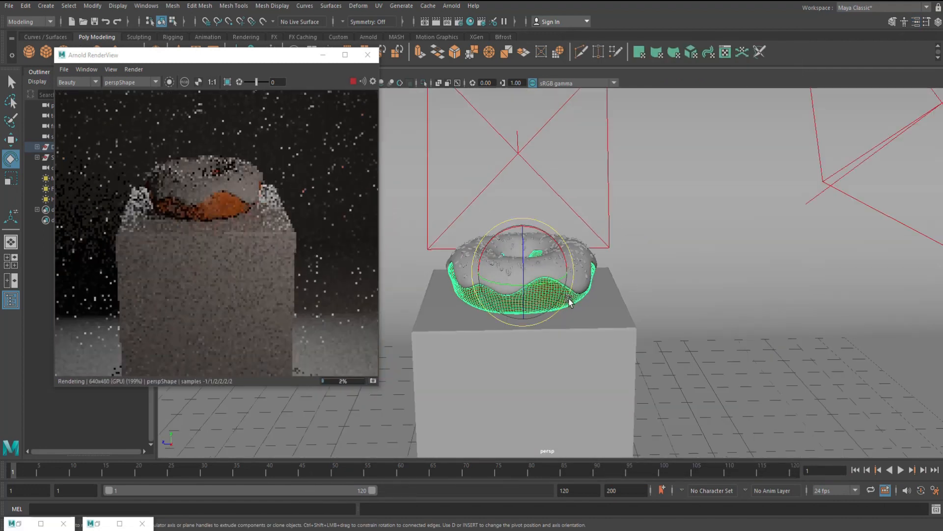
pyautogui.scroll(10, 543, 367)
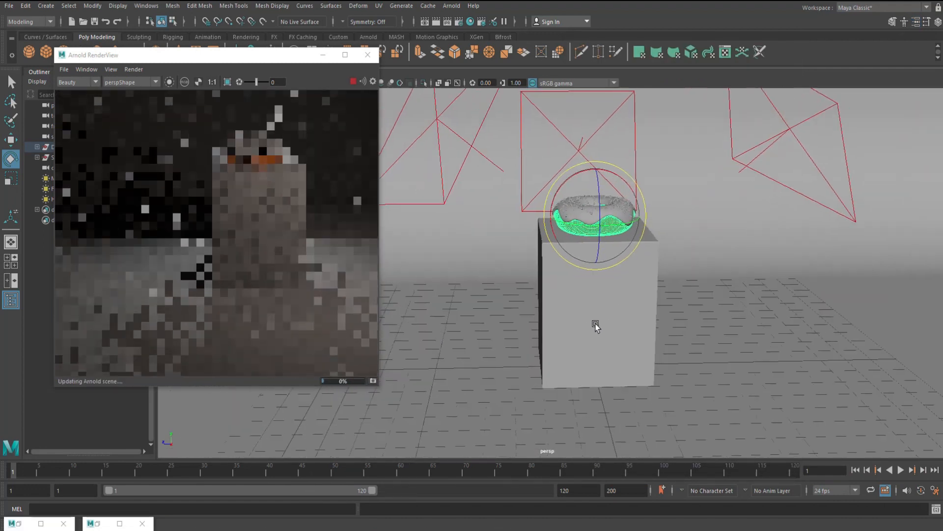
pyautogui.scroll(-3, 590, 369)
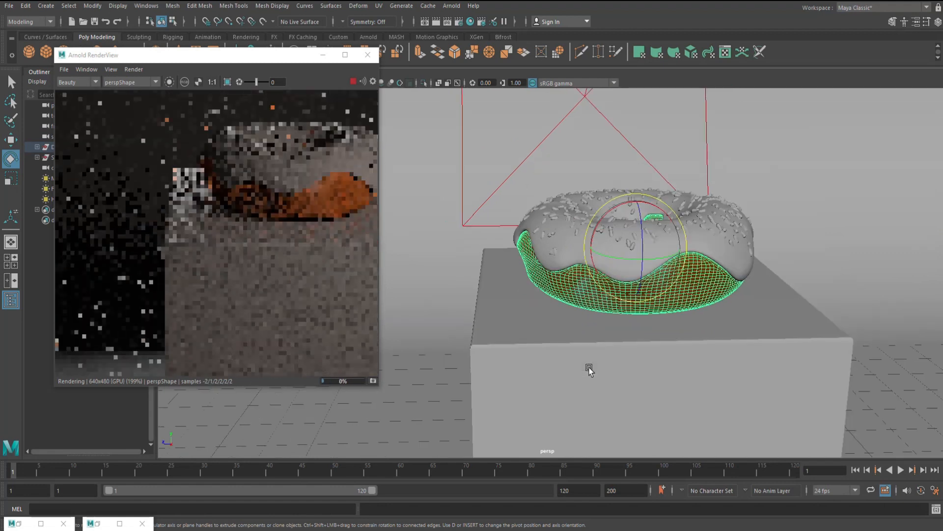
pyautogui.moveTo(291, 55); pyautogui.dragTo(299, 141)
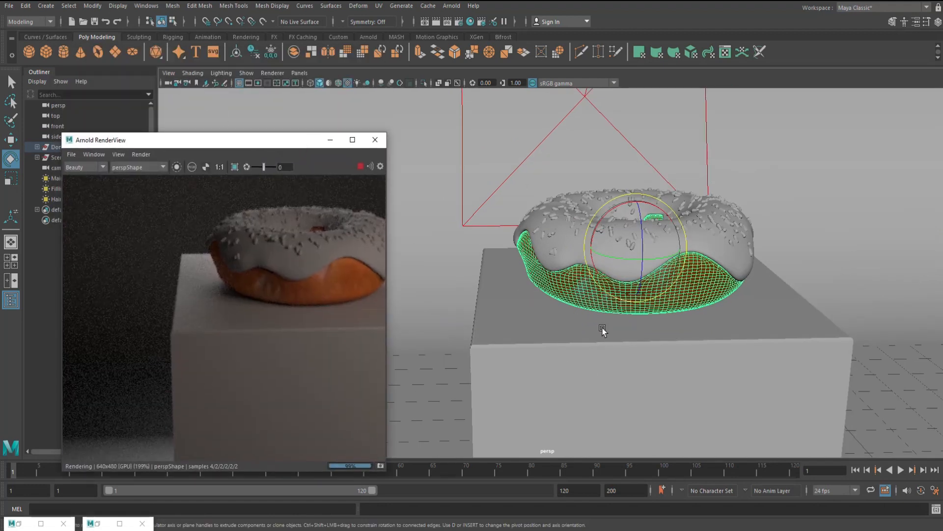
pyautogui.scroll(5, 612, 329)
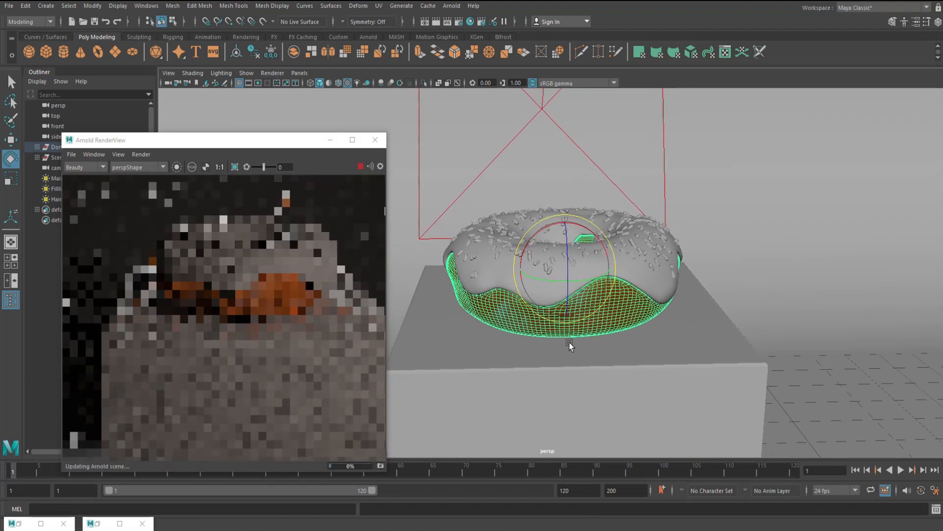
pyautogui.scroll(3, 569, 346)
pyautogui.scroll(-6, 568, 343)
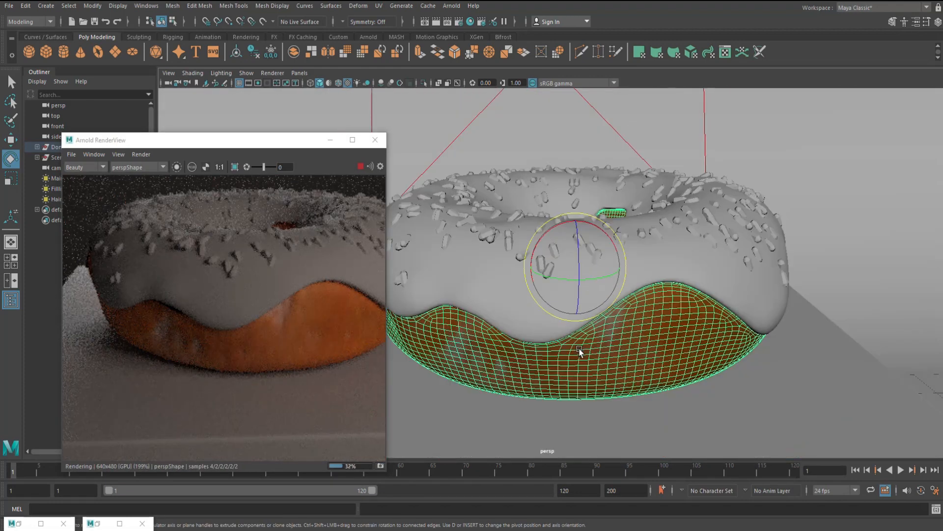
pyautogui.keyDown('alt'); pyautogui.moveTo(582, 354); pyautogui.dragTo(585, 331); pyautogui.keyUp('alt')
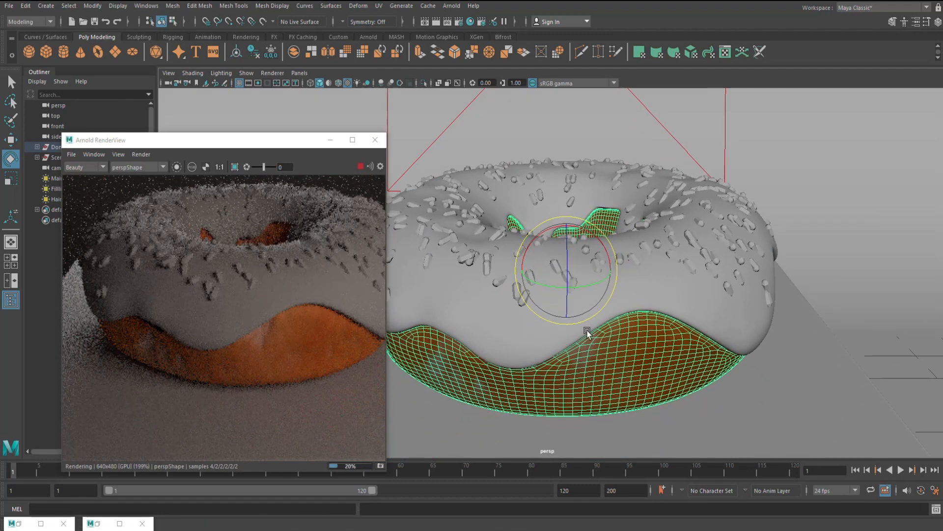
pyautogui.scroll(-5, 587, 332)
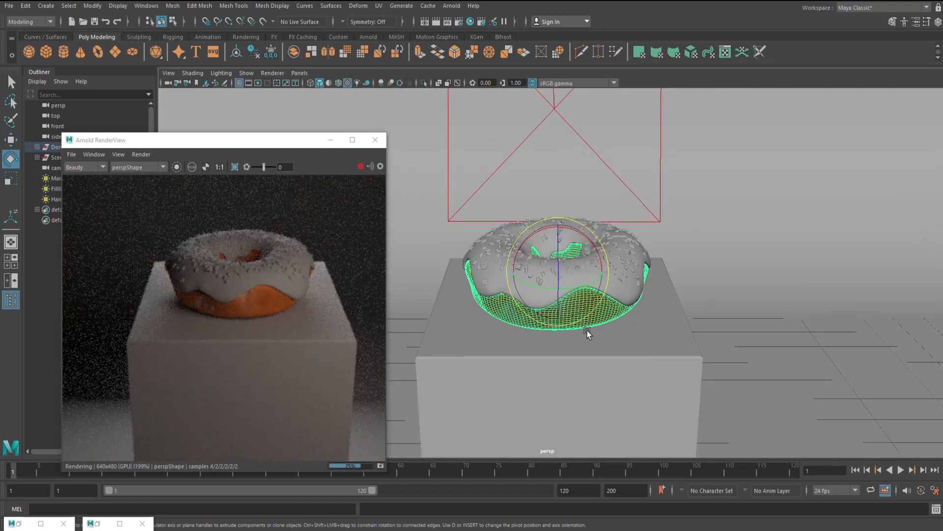
pyautogui.scroll(5, 588, 332)
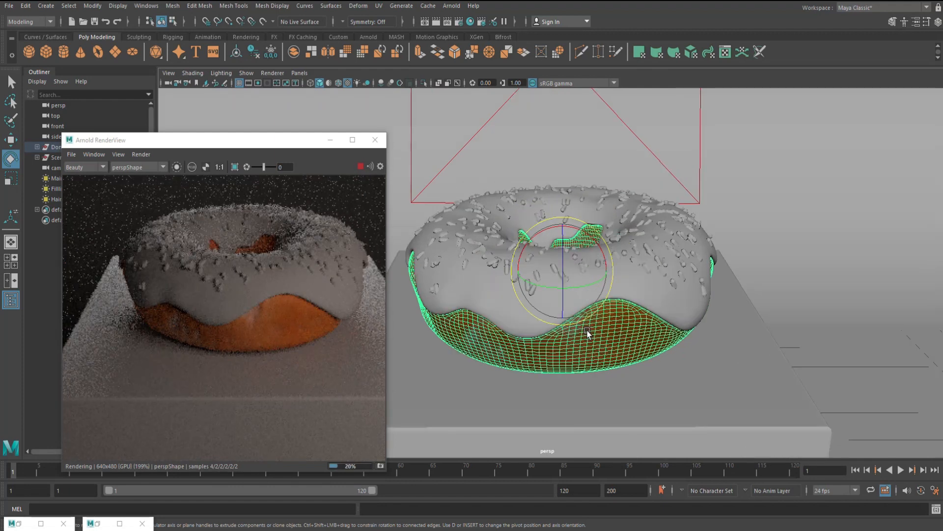
pyautogui.keyDown('alt'); pyautogui.moveTo(587, 334); pyautogui.dragTo(577, 342); pyautogui.keyUp('alt')
pyautogui.scroll(-3, 577, 342)
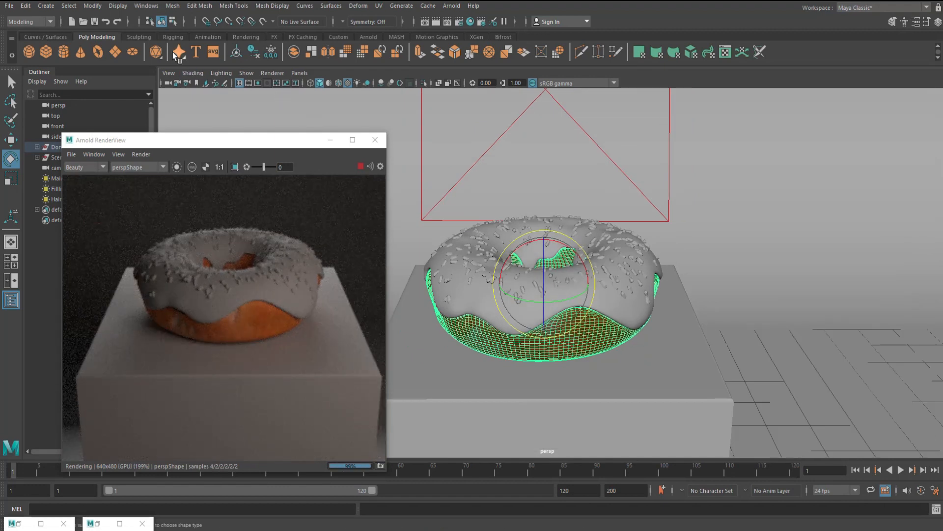
# Open the bookmark editor for the perspective camera and close it again.
pyautogui.click(167, 74)
pyautogui.moveTo(225, 257)
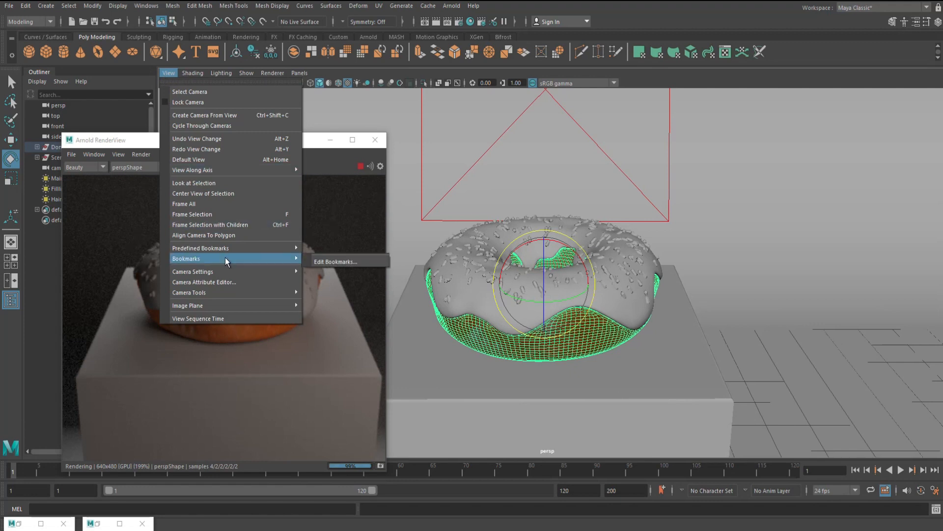
pyautogui.click(340, 257)
pyautogui.click(434, 302)
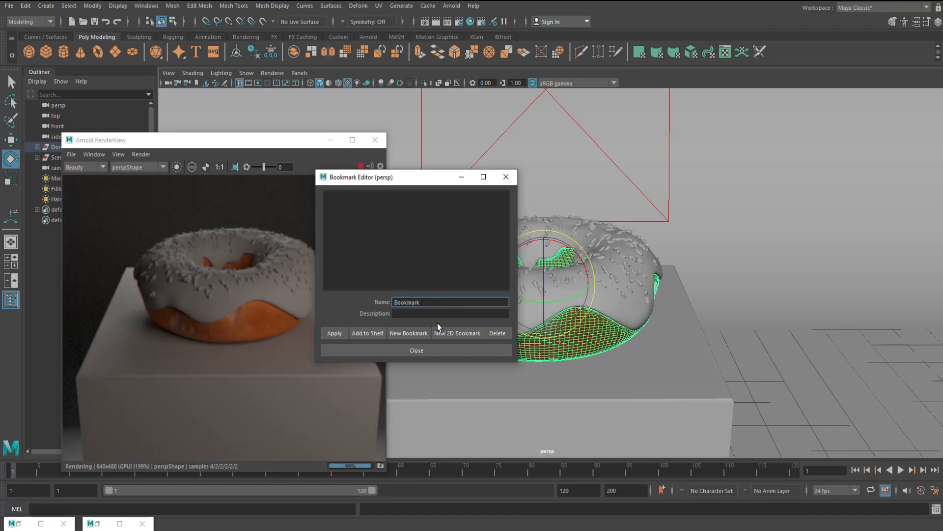
pyautogui.click(425, 352)
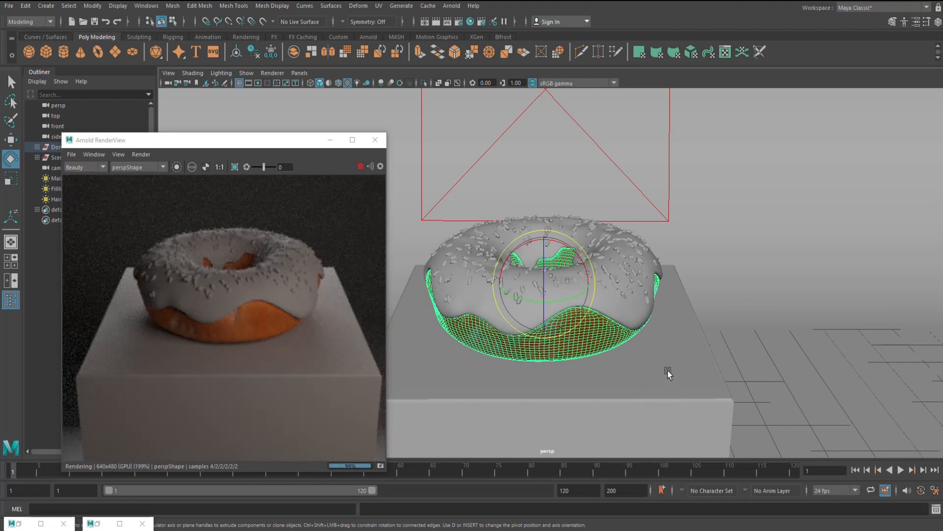
# Assign a new aiStandardSurface material to the pedestal and backdrop, with a specular roughness of about 0.584.
pyautogui.click(705, 384)
pyautogui.click(786, 216)
pyautogui.moveTo(766, 209); pyautogui.dragTo(770, 478, button='right')
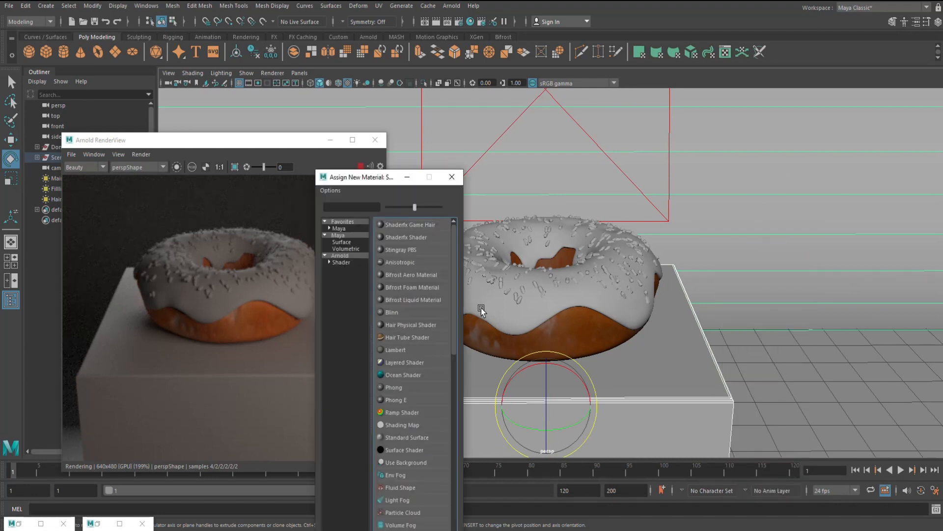
pyautogui.click(344, 264)
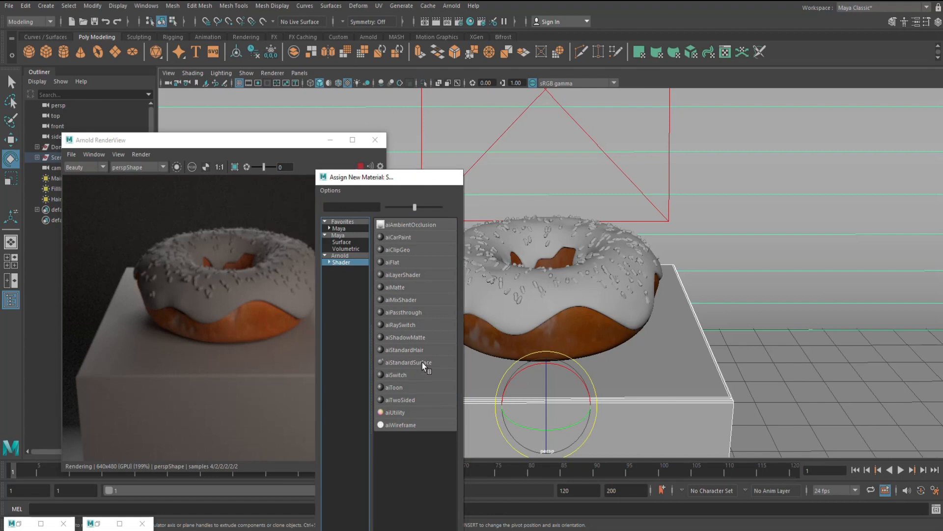
pyautogui.click(421, 362)
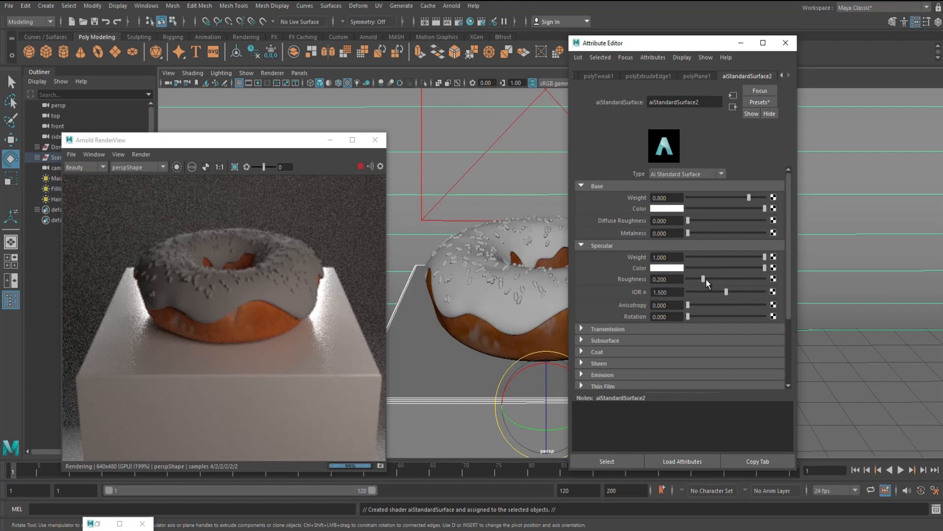
pyautogui.moveTo(704, 278); pyautogui.dragTo(732, 282)
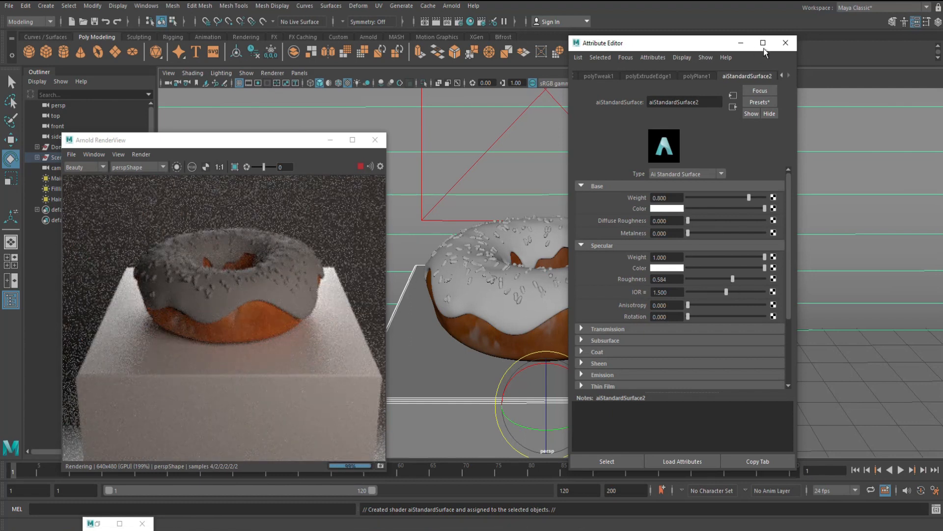
pyautogui.click(782, 44)
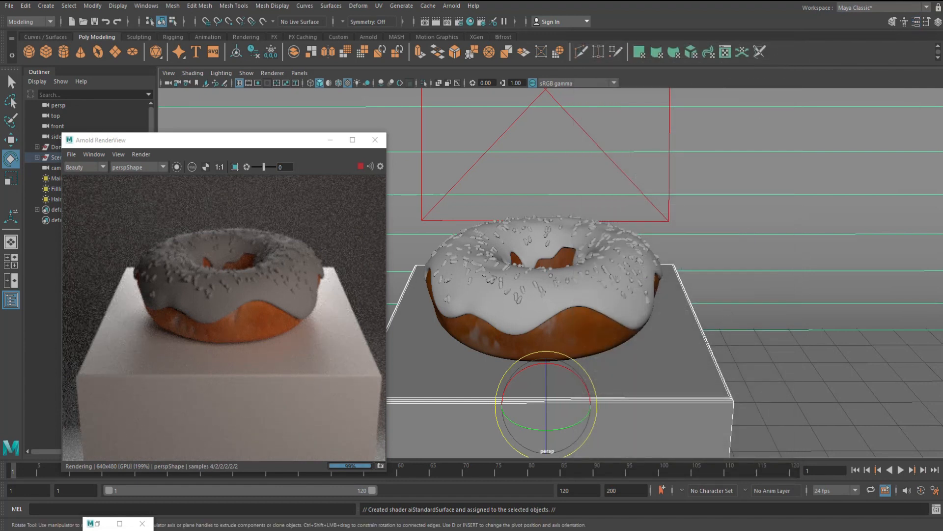
# Assign a new aiStandardSurface material to the donut's icing.
pyautogui.moveTo(942, 8)
pyautogui.mouseDown()
pyautogui.moveTo(838, 26)
pyautogui.moveTo(228, 36)
pyautogui.moveTo(160, 53)
pyautogui.moveTo(156, 44)
pyautogui.moveTo(146, 55)
pyautogui.moveTo(861, 0)
pyautogui.moveTo(942, 8)
pyautogui.mouseUp()
pyautogui.click(499, 313)
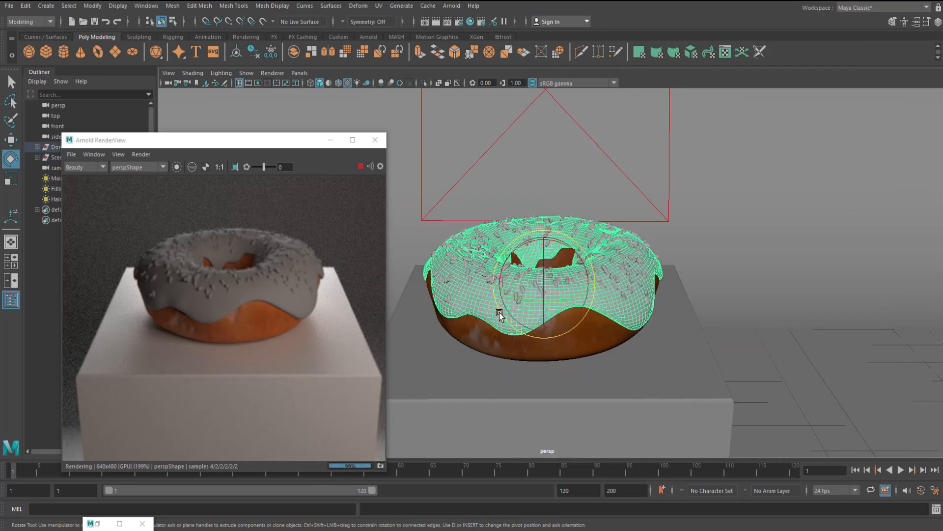
pyautogui.rightClick(500, 313)
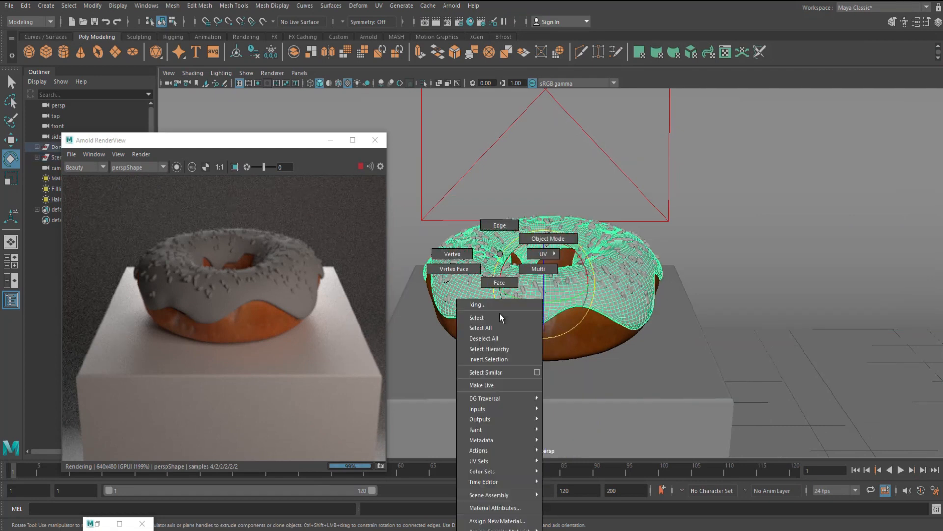
pyautogui.click(502, 521)
pyautogui.click(341, 262)
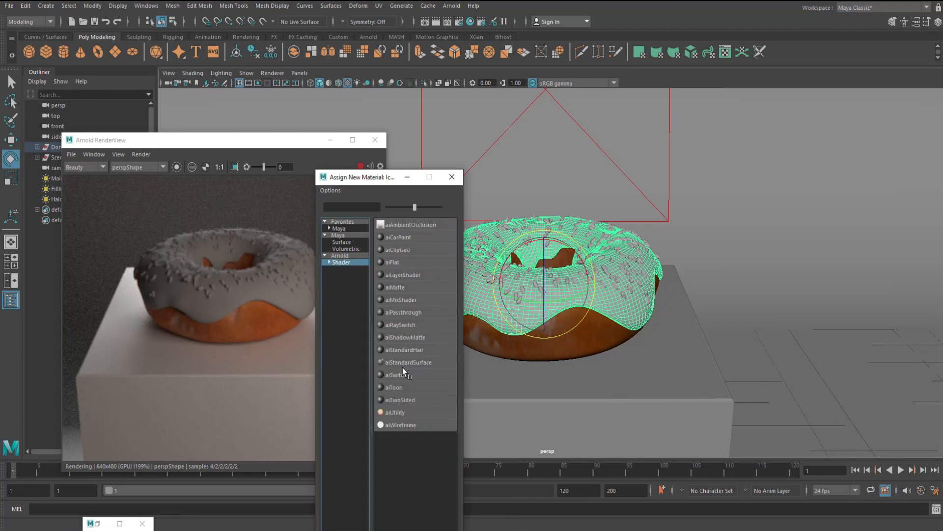
pyautogui.click(423, 363)
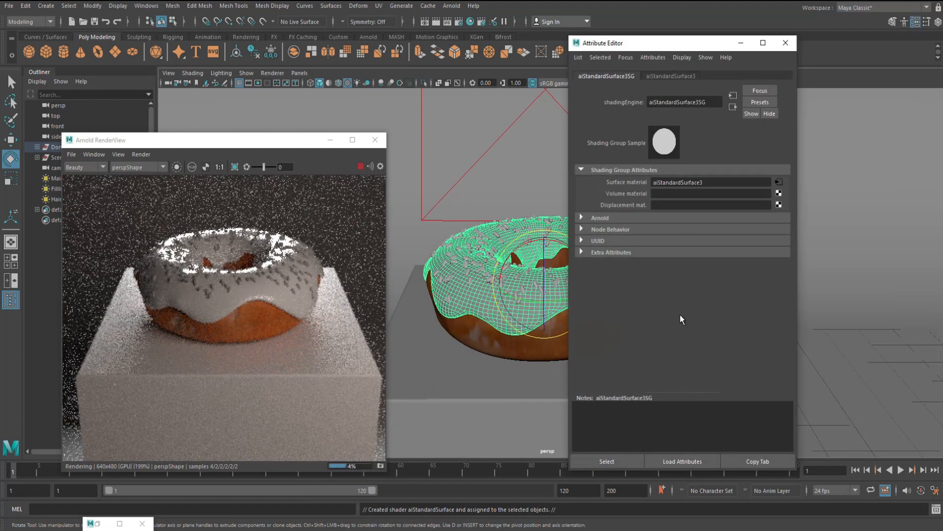
# Set the base color of the icing's aiStandardSurface3 material to pink.
pyautogui.click(668, 76)
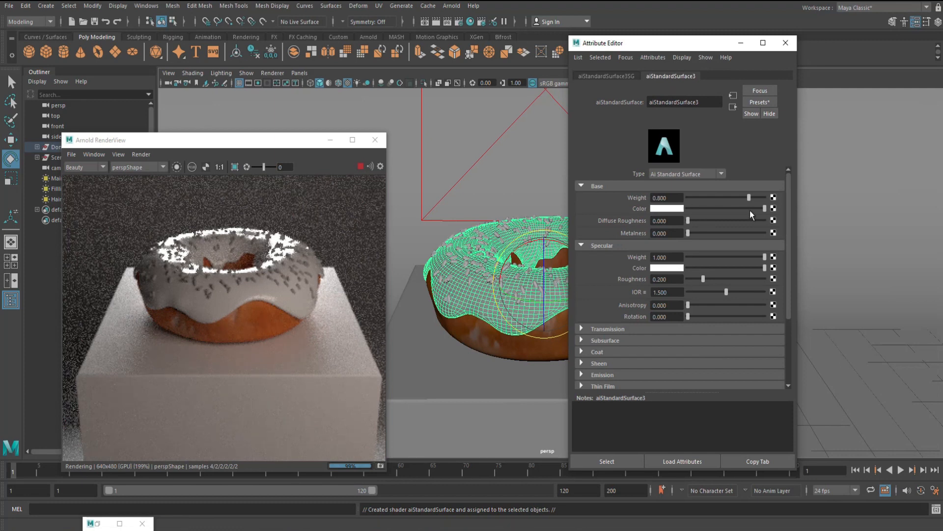
pyautogui.click(774, 208)
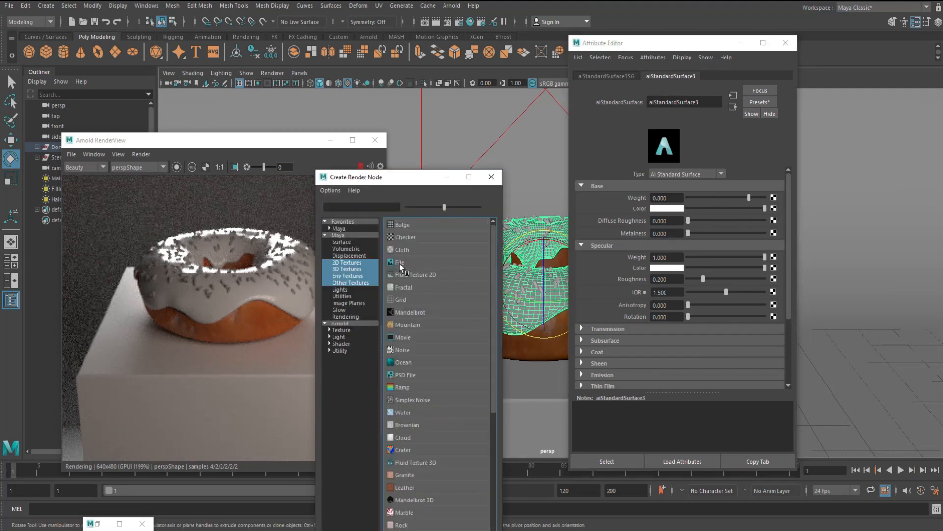
pyautogui.click(491, 178)
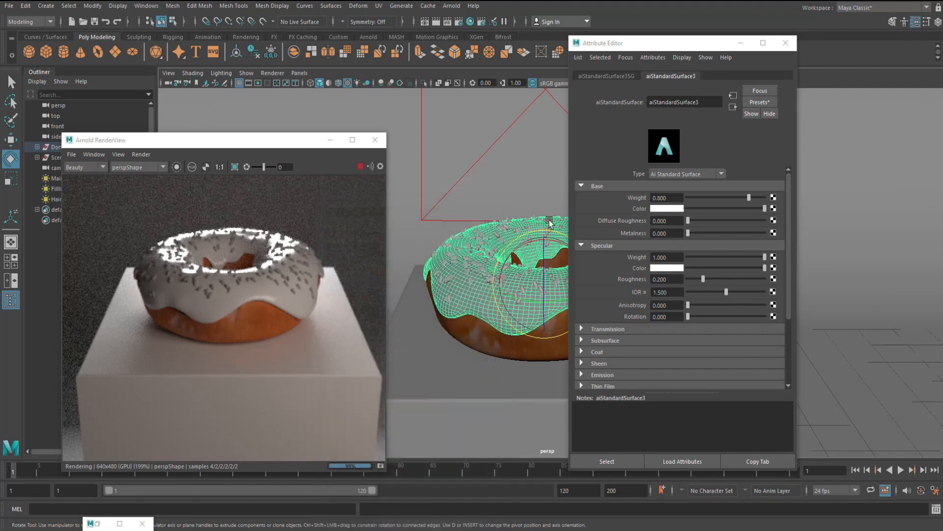
pyautogui.click(672, 208)
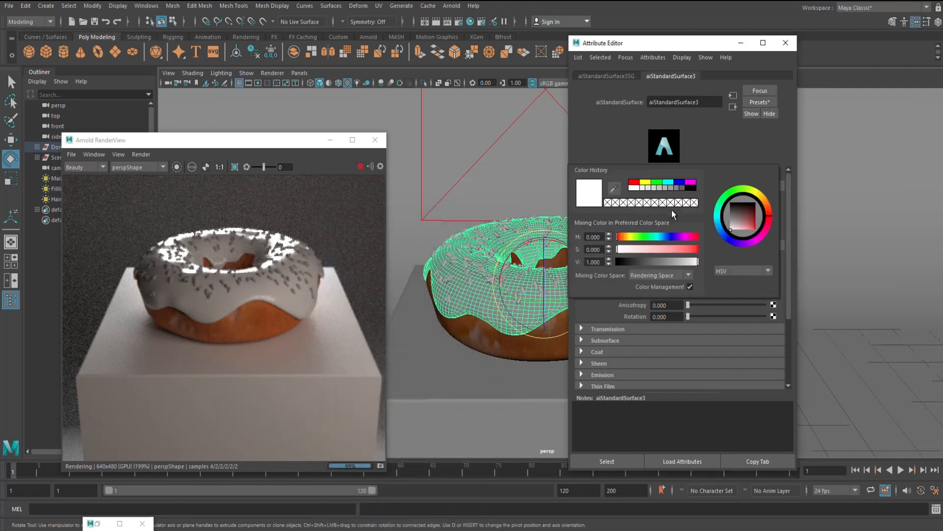
pyautogui.click(613, 194)
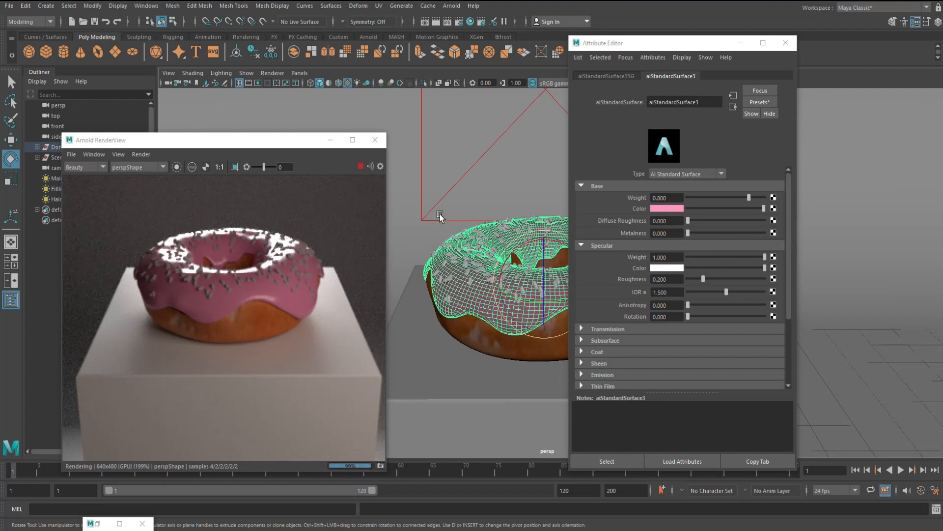
# Lower the hair light behind the donut by about 6.9 cm and return the perspective camera to its bookmarked view.
pyautogui.click(421, 188)
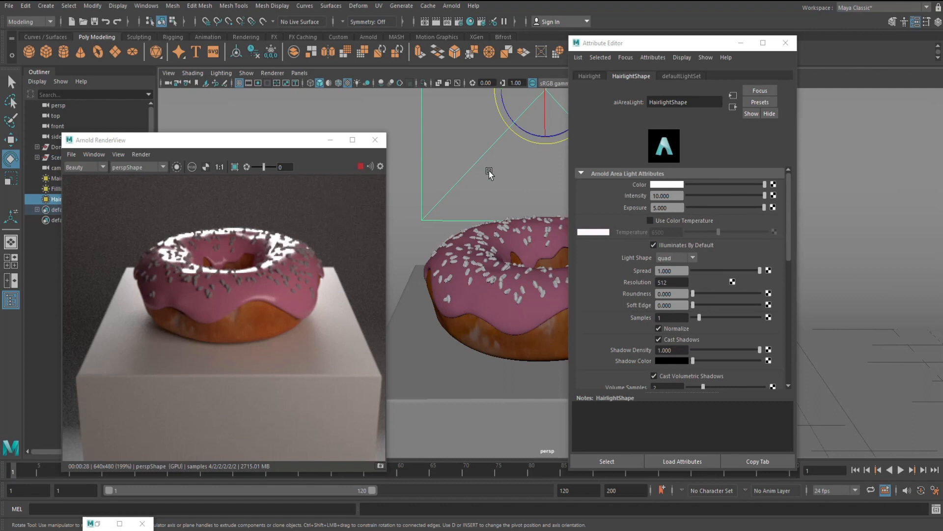
pyautogui.press('w')
pyautogui.scroll(-3, 528, 141)
pyautogui.moveTo(545, 105); pyautogui.dragTo(548, 165)
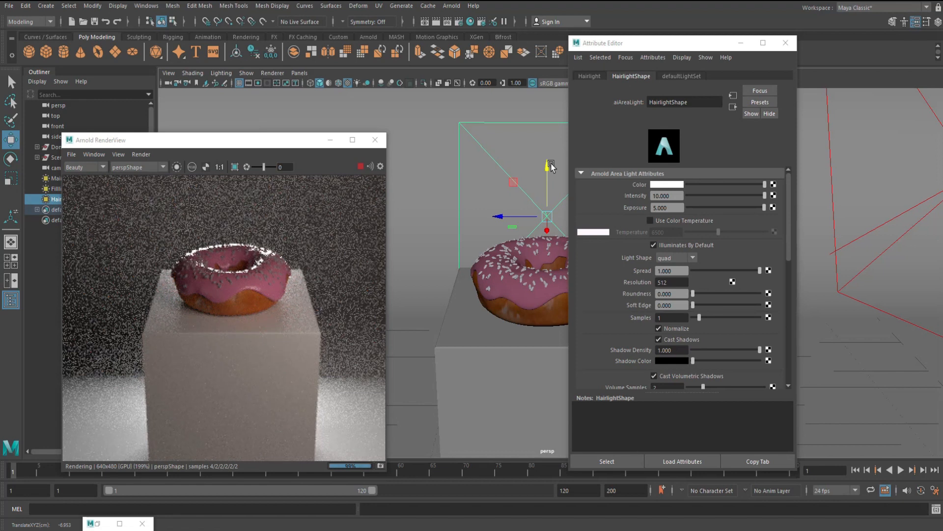
pyautogui.click(169, 74)
pyautogui.moveTo(236, 259)
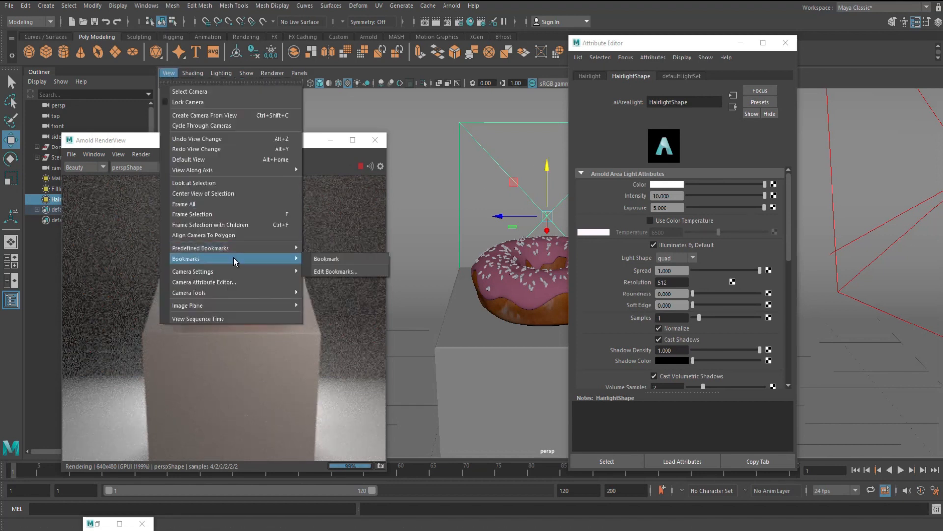
pyautogui.click(327, 259)
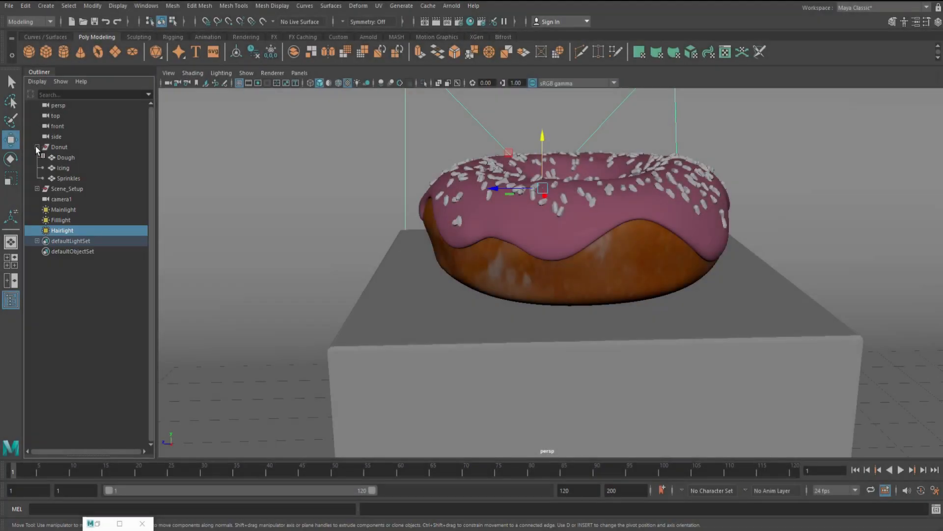
# Hide the dough, the icing and Scene_Setup, and separate the sprinkles mesh into individual pieces in the top view.
pyautogui.click(66, 157)
pyautogui.hotkey('ctrl', 'h')
pyautogui.click(63, 167)
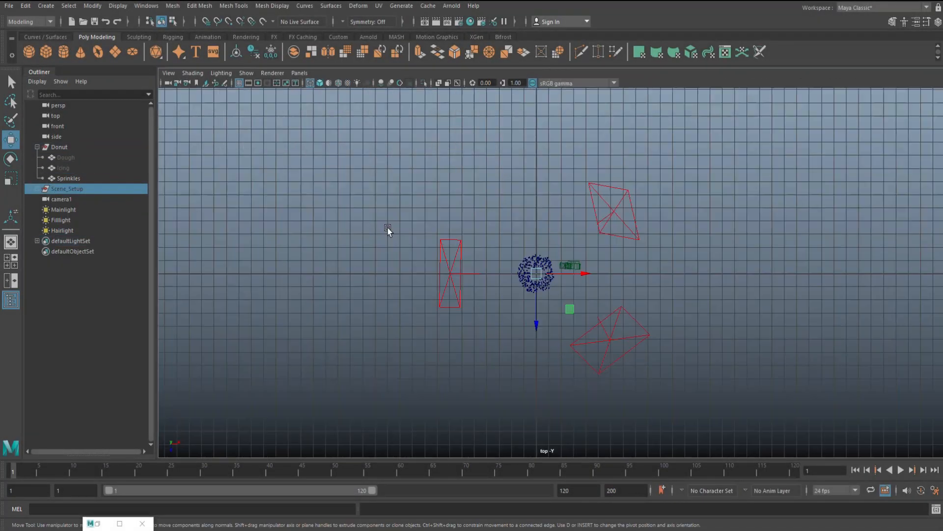
# Select scattered sprinkles all around the ring and assign them a new material with a yellow base color.
pyautogui.click(368, 173)
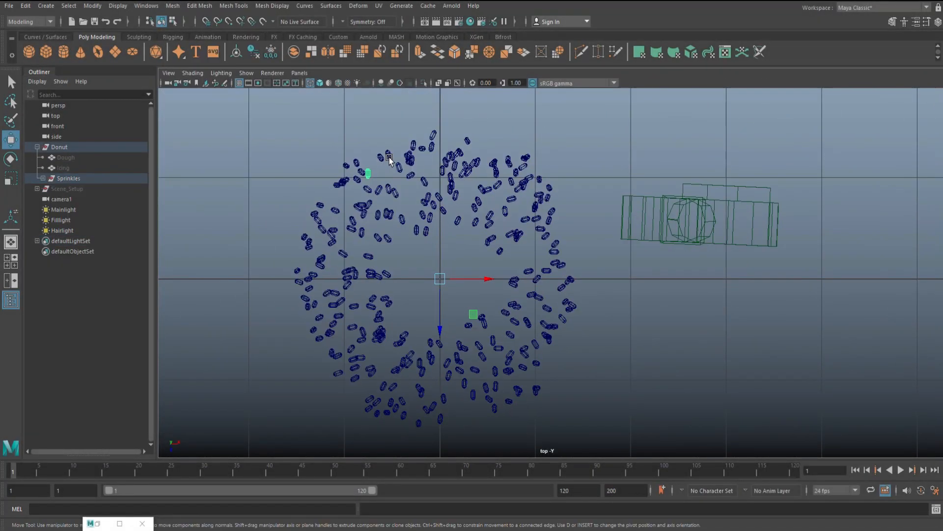
pyautogui.keyDown('shift'); pyautogui.click(388, 154); pyautogui.keyUp('shift')
pyautogui.keyDown('shift'); pyautogui.click(395, 192); pyautogui.keyUp('shift')
pyautogui.keyDown('shift'); pyautogui.click(332, 242); pyautogui.keyUp('shift')
pyautogui.keyDown('shift'); pyautogui.click(327, 293); pyautogui.keyUp('shift')
pyautogui.keyDown('shift'); pyautogui.click(352, 327); pyautogui.keyUp('shift')
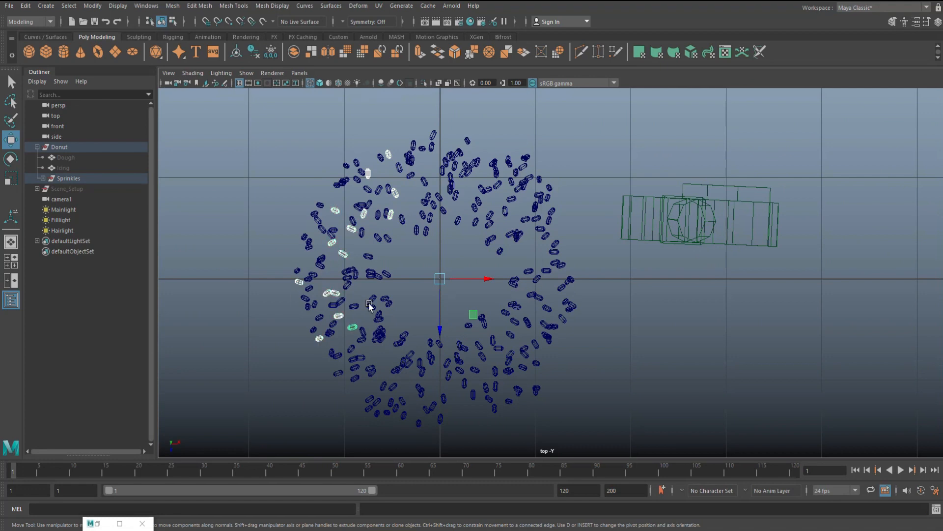
pyautogui.keyDown('shift'); pyautogui.click(360, 358); pyautogui.keyUp('shift')
pyautogui.keyDown('shift'); pyautogui.click(396, 407); pyautogui.keyUp('shift')
pyautogui.keyDown('shift'); pyautogui.click(402, 401); pyautogui.keyUp('shift')
pyautogui.keyDown('shift'); pyautogui.click(444, 398); pyautogui.keyUp('shift')
pyautogui.keyDown('shift'); pyautogui.click(531, 294); pyautogui.keyUp('shift')
pyautogui.keyDown('shift'); pyautogui.click(509, 401); pyautogui.keyUp('shift')
pyautogui.keyDown('shift'); pyautogui.click(422, 215); pyautogui.keyUp('shift')
pyautogui.keyDown('shift'); pyautogui.click(442, 170); pyautogui.keyUp('shift')
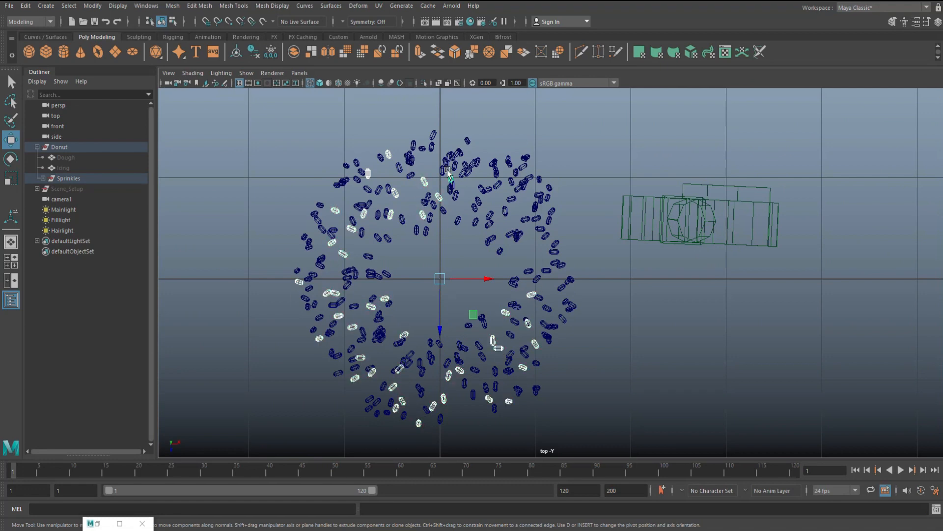
pyautogui.keyDown('shift'); pyautogui.click(477, 161); pyautogui.keyUp('shift')
pyautogui.keyDown('shift'); pyautogui.click(490, 215); pyautogui.keyUp('shift')
pyautogui.keyDown('shift'); pyautogui.click(505, 211); pyautogui.keyUp('shift')
pyautogui.keyDown('shift'); pyautogui.click(545, 236); pyautogui.keyUp('shift')
pyautogui.keyDown('shift'); pyautogui.click(546, 270); pyautogui.keyUp('shift')
pyautogui.keyDown('shift'); pyautogui.click(433, 358); pyautogui.keyUp('shift')
pyautogui.keyDown('shift'); pyautogui.click(349, 271); pyautogui.keyUp('shift')
pyautogui.keyDown('shift'); pyautogui.click(321, 261); pyautogui.keyUp('shift')
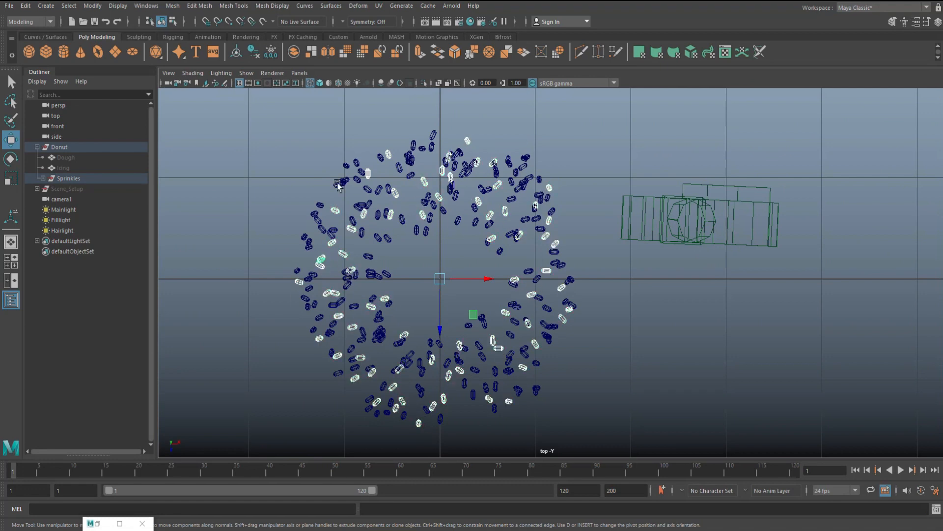
pyautogui.keyDown('shift'); pyautogui.click(413, 147); pyautogui.keyUp('shift')
pyautogui.press('space')
pyautogui.moveTo(658, 177); pyautogui.dragTo(649, 427, button='right')
pyautogui.click(407, 389)
pyautogui.click(667, 208)
pyautogui.click(746, 43)
# Clear the selection, maximize the top view and switch it to shaded display.
pyautogui.click(272, 200)
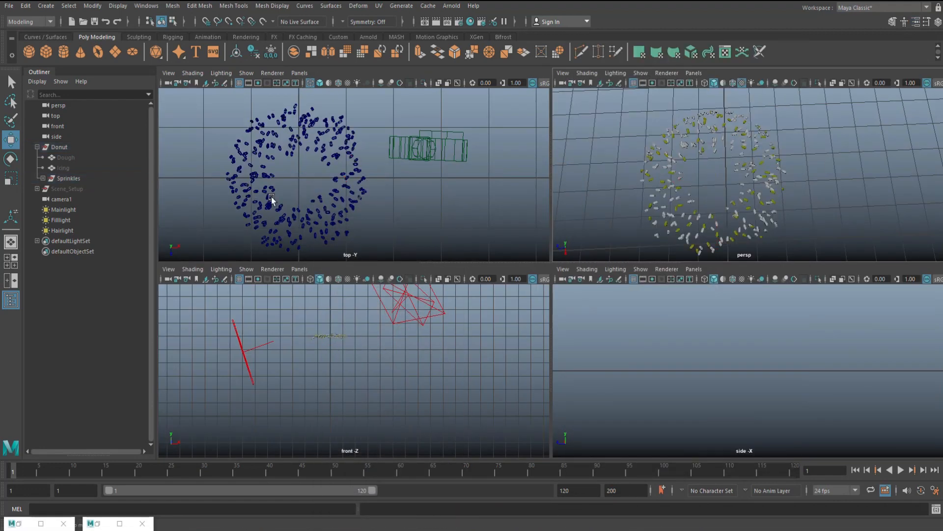
pyautogui.press('space')
pyautogui.press('5')
pyautogui.scroll(3, 373, 223)
# Select a second scattered set of uncolored sprinkles and assign them a new material with a red base color.
pyautogui.click(379, 215)
pyautogui.keyDown('shift'); pyautogui.click(346, 199); pyautogui.keyUp('shift')
pyautogui.keyDown('shift'); pyautogui.click(298, 157); pyautogui.keyUp('shift')
pyautogui.keyDown('shift'); pyautogui.click(284, 144); pyautogui.keyUp('shift')
pyautogui.keyDown('shift'); pyautogui.click(236, 212); pyautogui.keyUp('shift')
pyautogui.keyDown('shift'); pyautogui.click(225, 191); pyautogui.keyUp('shift')
pyautogui.keyDown('shift'); pyautogui.click(218, 237); pyautogui.keyUp('shift')
pyautogui.keyDown('shift'); pyautogui.click(303, 277); pyautogui.keyUp('shift')
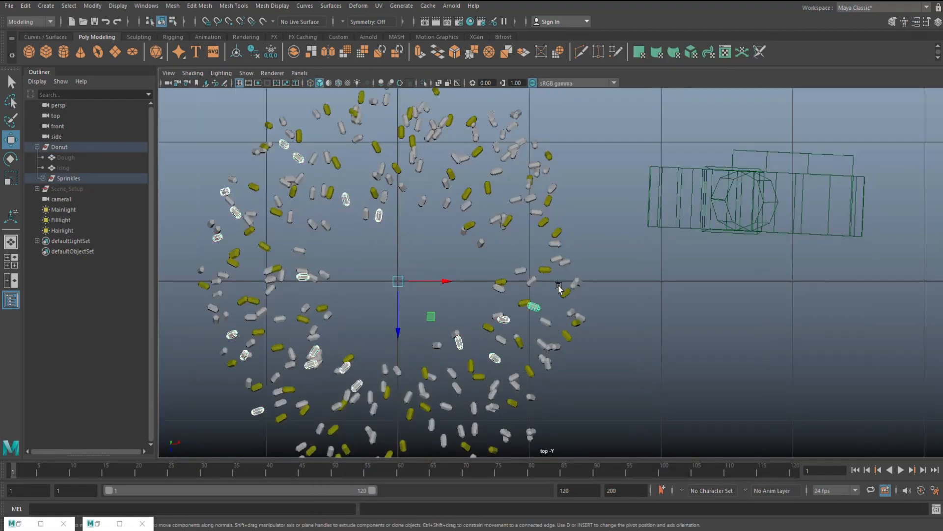
pyautogui.keyDown('shift'); pyautogui.click(462, 158); pyautogui.keyUp('shift')
pyautogui.keyDown('shift'); pyautogui.click(358, 138); pyautogui.keyUp('shift')
pyautogui.keyDown('shift'); pyautogui.click(374, 407); pyautogui.keyUp('shift')
pyautogui.keyDown('shift'); pyautogui.click(432, 424); pyautogui.keyUp('shift')
pyautogui.keyDown('alt'); pyautogui.moveTo(585, 383); pyautogui.dragTo(650, 310, button='middle'); pyautogui.keyUp('alt')
pyautogui.scroll(2, 650, 310)
pyautogui.keyDown('shift'); pyautogui.click(289, 332); pyautogui.keyUp('shift')
pyautogui.keyDown('alt'); pyautogui.moveTo(331, 121); pyautogui.dragTo(360, 229, button='middle'); pyautogui.keyUp('alt')
pyautogui.keyDown('shift'); pyautogui.click(361, 152); pyautogui.keyUp('shift')
pyautogui.keyDown('alt'); pyautogui.moveTo(361, 155); pyautogui.dragTo(356, 252, button='middle'); pyautogui.keyUp('alt')
pyautogui.keyDown('shift'); pyautogui.click(481, 240); pyautogui.keyUp('shift')
pyautogui.keyDown('shift'); pyautogui.click(523, 273); pyautogui.keyUp('shift')
pyautogui.keyDown('shift'); pyautogui.click(565, 351); pyautogui.keyUp('shift')
pyautogui.moveTo(565, 352); pyautogui.dragTo(585, 469, button='right')
pyautogui.click(417, 362)
pyautogui.click(756, 76)
pyautogui.click(666, 208)
pyautogui.click(784, 42)
# Select a third scattered set of uncolored sprinkles and assign them a new material with a blue base color.
pyautogui.scroll(-1, 551, 276)
pyautogui.click(372, 285)
pyautogui.keyDown('shift'); pyautogui.click(388, 243); pyautogui.keyUp('shift')
pyautogui.keyDown('shift'); pyautogui.click(376, 193); pyautogui.keyUp('shift')
pyautogui.keyDown('shift'); pyautogui.click(460, 157); pyautogui.keyUp('shift')
pyautogui.keyDown('shift'); pyautogui.click(490, 191); pyautogui.keyUp('shift')
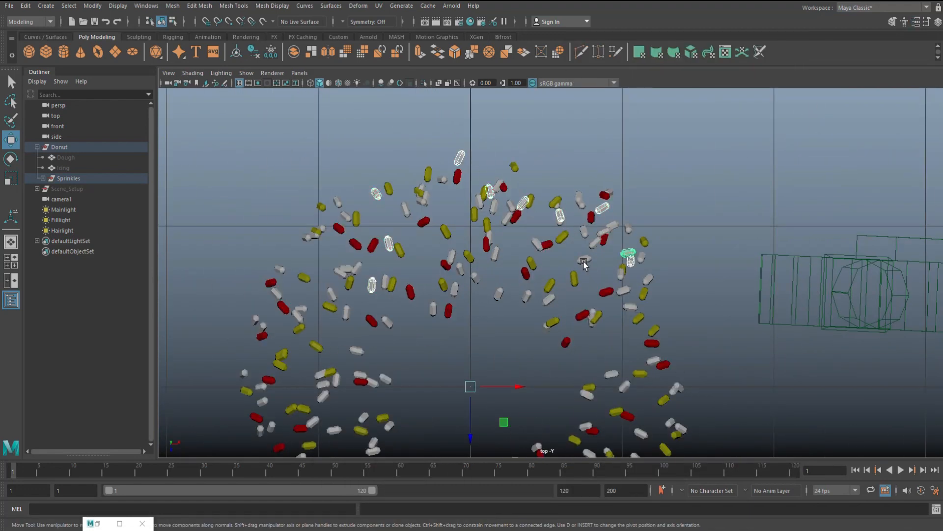
pyautogui.keyDown('shift'); pyautogui.click(254, 319); pyautogui.keyUp('shift')
pyautogui.keyDown('shift'); pyautogui.click(298, 316); pyautogui.keyUp('shift')
pyautogui.keyDown('shift'); pyautogui.click(280, 269); pyautogui.keyUp('shift')
pyautogui.keyDown('shift'); pyautogui.click(624, 387); pyautogui.keyUp('shift')
pyautogui.keyDown('shift'); pyautogui.click(654, 362); pyautogui.keyUp('shift')
pyautogui.keyDown('alt'); pyautogui.moveTo(570, 421); pyautogui.dragTo(583, 331, button='middle'); pyautogui.keyUp('alt')
pyautogui.keyDown('shift'); pyautogui.click(634, 345); pyautogui.keyUp('shift')
pyautogui.keyDown('shift'); pyautogui.click(587, 371); pyautogui.keyUp('shift')
pyautogui.keyDown('shift'); pyautogui.click(397, 437); pyautogui.keyUp('shift')
pyautogui.keyDown('shift'); pyautogui.click(500, 451); pyautogui.keyUp('shift')
pyautogui.scroll(-5, 459, 280)
pyautogui.scroll(2, 459, 281)
pyautogui.moveTo(466, 290); pyautogui.dragTo(406, 346, button='right')
pyautogui.click(407, 348)
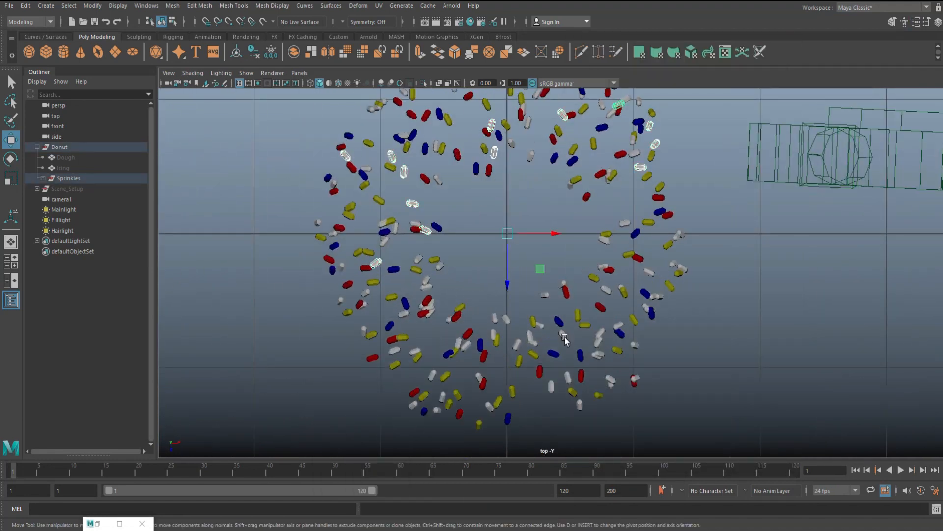
# Add more uncolored sprinkles around the ring to the selection and assign them a new magenta material.
pyautogui.keyDown('shift'); pyautogui.click(564, 338); pyautogui.keyUp('shift')
pyautogui.keyDown('shift'); pyautogui.click(458, 343); pyautogui.keyUp('shift')
pyautogui.keyDown('shift'); pyautogui.click(363, 331); pyautogui.keyUp('shift')
pyautogui.keyDown('shift'); pyautogui.click(611, 379); pyautogui.keyUp('shift')
pyautogui.keyDown('shift'); pyautogui.click(598, 342); pyautogui.keyUp('shift')
pyautogui.keyDown('shift'); pyautogui.click(680, 234); pyautogui.keyUp('shift')
pyautogui.keyDown('alt'); pyautogui.moveTo(635, 153); pyautogui.dragTo(638, 192, button='middle'); pyautogui.keyUp('alt')
pyautogui.keyDown('shift'); pyautogui.click(440, 185); pyautogui.keyUp('shift')
pyautogui.keyDown('alt'); pyautogui.moveTo(402, 134); pyautogui.dragTo(402, 174, button='middle'); pyautogui.keyUp('alt')
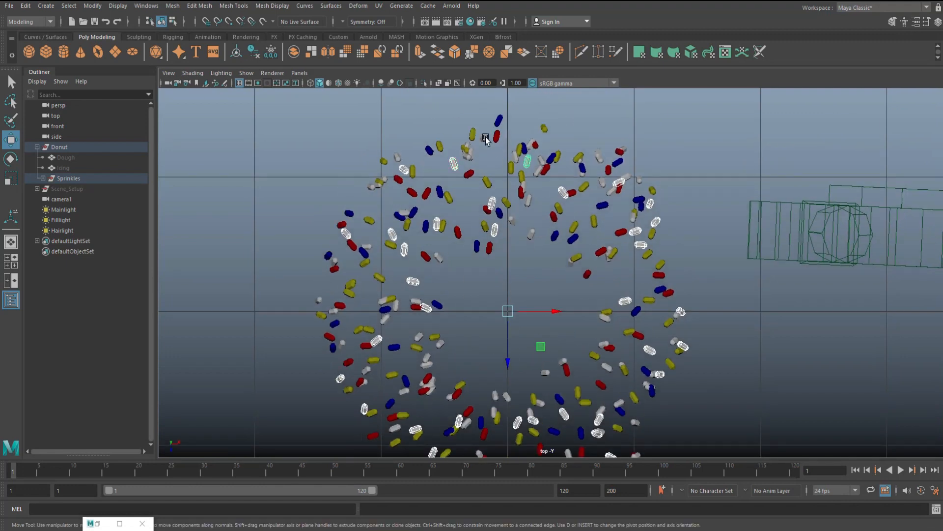
pyautogui.keyDown('shift'); pyautogui.click(372, 192); pyautogui.keyUp('shift')
pyautogui.keyDown('shift'); pyautogui.click(486, 140); pyautogui.keyUp('shift')
pyautogui.keyDown('alt'); pyautogui.moveTo(485, 295); pyautogui.dragTo(475, 158, button='middle'); pyautogui.keyUp('alt')
pyautogui.moveTo(496, 282); pyautogui.dragTo(540, 374, button='right')
pyautogui.click(690, 183)
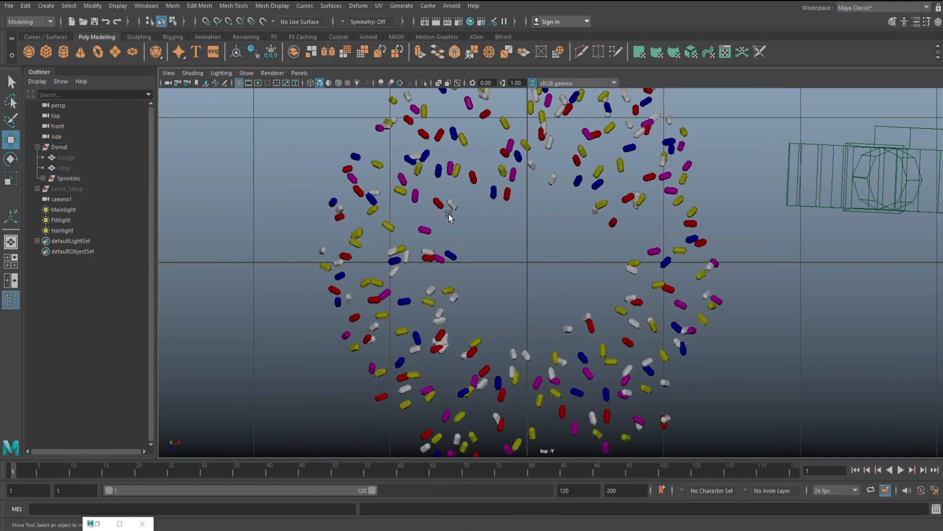
# Select another scattered set of uncolored sprinkles and assign them a new green material.
pyautogui.keyDown('shift'); pyautogui.click(387, 127); pyautogui.keyUp('shift')
pyautogui.keyDown('shift'); pyautogui.click(408, 96); pyautogui.keyUp('shift')
pyautogui.keyDown('shift'); pyautogui.click(549, 143); pyautogui.keyUp('shift')
pyautogui.keyDown('shift'); pyautogui.click(637, 199); pyautogui.keyUp('shift')
pyautogui.keyDown('shift'); pyautogui.click(595, 209); pyautogui.keyUp('shift')
pyautogui.keyDown('shift'); pyautogui.click(706, 294); pyautogui.keyUp('shift')
pyautogui.keyDown('shift'); pyautogui.click(586, 317); pyautogui.keyUp('shift')
pyautogui.keyDown('shift'); pyautogui.click(482, 383); pyautogui.keyUp('shift')
pyautogui.keyDown('shift'); pyautogui.click(415, 348); pyautogui.keyUp('shift')
pyautogui.keyDown('shift'); pyautogui.click(439, 320); pyautogui.keyUp('shift')
pyautogui.keyDown('shift'); pyautogui.click(430, 289); pyautogui.keyUp('shift')
pyautogui.keyDown('shift'); pyautogui.click(395, 271); pyautogui.keyUp('shift')
pyautogui.keyDown('shift'); pyautogui.click(323, 250); pyautogui.keyUp('shift')
pyautogui.keyDown('shift'); pyautogui.click(340, 209); pyautogui.keyUp('shift')
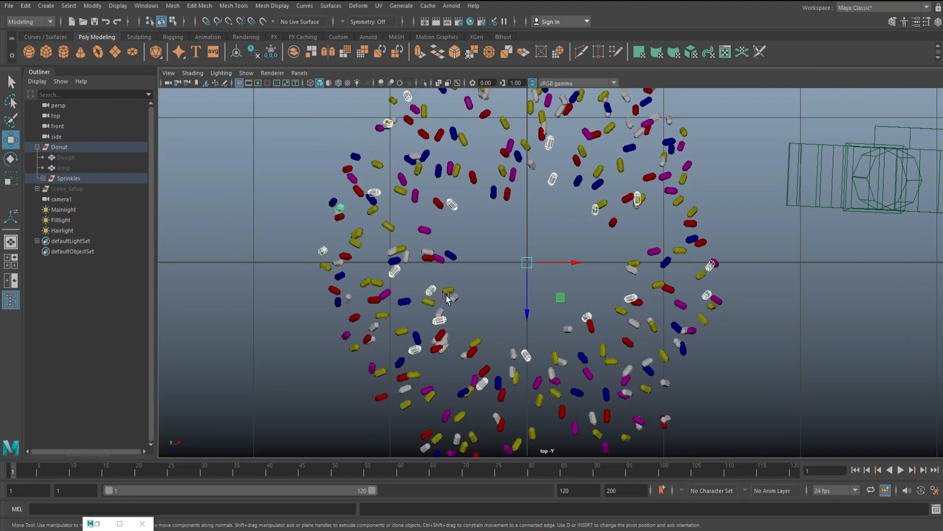
pyautogui.keyDown('alt'); pyautogui.moveTo(446, 297); pyautogui.dragTo(421, 172, button='middle'); pyautogui.keyUp('alt')
pyautogui.keyDown('shift'); pyautogui.click(567, 293); pyautogui.keyUp('shift')
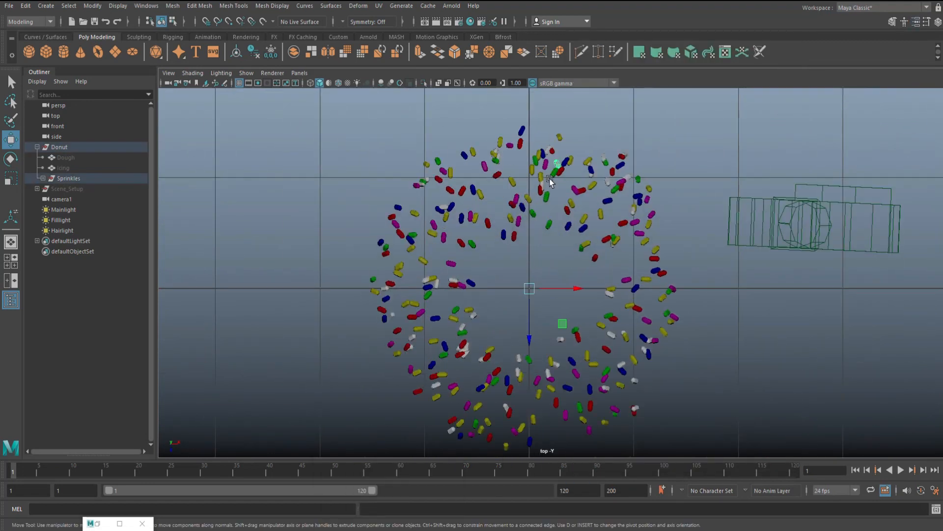
# Select the remaining uncolored sprinkles around the ring, assign them a new material with its own base color, and clear the selection.
pyautogui.keyDown('shift'); pyautogui.click(542, 185); pyautogui.keyUp('shift')
pyautogui.scroll(2, 550, 178)
pyautogui.keyDown('shift'); pyautogui.click(618, 128); pyautogui.keyUp('shift')
pyautogui.keyDown('shift'); pyautogui.click(644, 124); pyautogui.keyUp('shift')
pyautogui.keyDown('shift'); pyautogui.click(647, 152); pyautogui.keyUp('shift')
pyautogui.keyDown('shift'); pyautogui.click(622, 157); pyautogui.keyUp('shift')
pyautogui.keyDown('shift'); pyautogui.click(656, 196); pyautogui.keyUp('shift')
pyautogui.keyDown('shift'); pyautogui.click(630, 235); pyautogui.keyUp('shift')
pyautogui.scroll(2, 456, 386)
pyautogui.keyDown('alt'); pyautogui.moveTo(456, 386); pyautogui.dragTo(502, 200, button='middle'); pyautogui.keyUp('alt')
pyautogui.keyDown('shift'); pyautogui.click(414, 265); pyautogui.keyUp('shift')
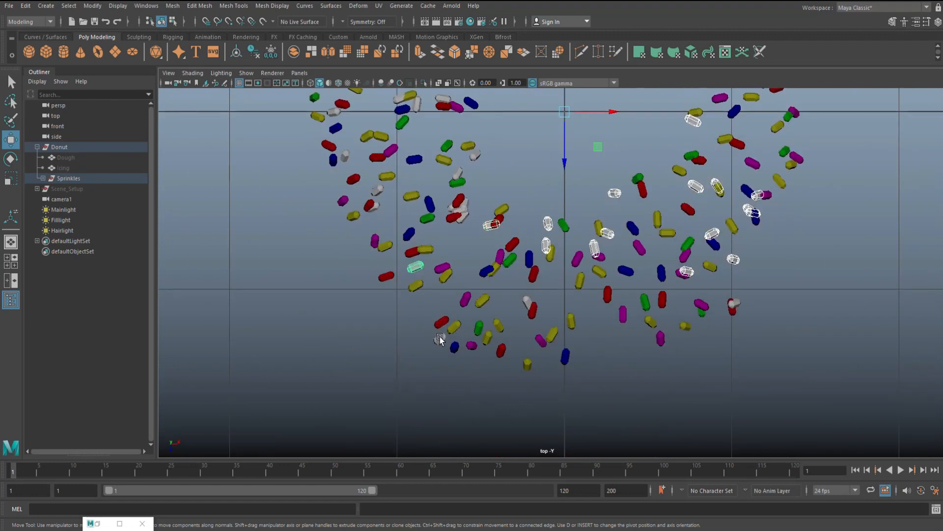
pyautogui.keyDown('shift'); pyautogui.click(441, 339); pyautogui.keyUp('shift')
pyautogui.keyDown('shift'); pyautogui.click(527, 303); pyautogui.keyUp('shift')
pyautogui.keyDown('alt'); pyautogui.moveTo(527, 303); pyautogui.dragTo(573, 393, button='middle'); pyautogui.keyUp('alt')
pyautogui.keyDown('shift'); pyautogui.click(390, 244); pyautogui.keyUp('shift')
pyautogui.keyDown('shift'); pyautogui.click(377, 202); pyautogui.keyUp('shift')
pyautogui.scroll(-10, 444, 323)
pyautogui.scroll(8, 444, 322)
pyautogui.keyDown('shift'); pyautogui.click(404, 377); pyautogui.keyUp('shift')
pyautogui.keyDown('alt'); pyautogui.moveTo(527, 266); pyautogui.dragTo(411, 269, button='middle'); pyautogui.keyUp('alt')
pyautogui.scroll(2, 604, 375)
pyautogui.scroll(-10, 507, 363)
pyautogui.scroll(8, 507, 364)
pyautogui.moveTo(415, 263); pyautogui.dragTo(418, 432, button='right')
pyautogui.click(427, 324)
pyautogui.click(664, 208)
pyautogui.click(784, 48)
pyautogui.scroll(-8, 560, 337)
pyautogui.click(560, 337)
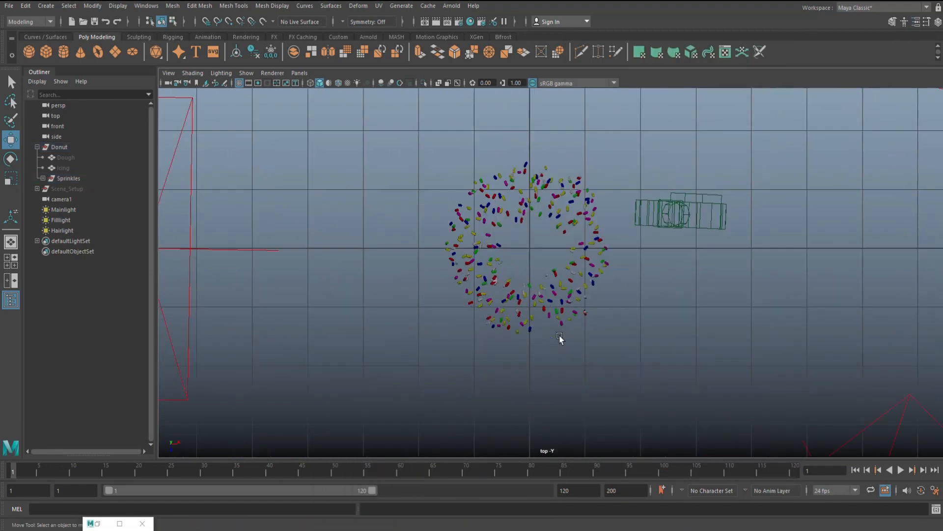
# Bring back the last sprinkle selection and assign it a new aiStandardSurface material with a pale pink base color, saturation 0.397.
pyautogui.hotkey('ctrl', 'z')
pyautogui.scroll(5, 582, 246)
pyautogui.moveTo(587, 237); pyautogui.dragTo(565, 506, button='right')
pyautogui.click(427, 324)
pyautogui.click(674, 208)
pyautogui.click(695, 180)
pyautogui.click(653, 249)
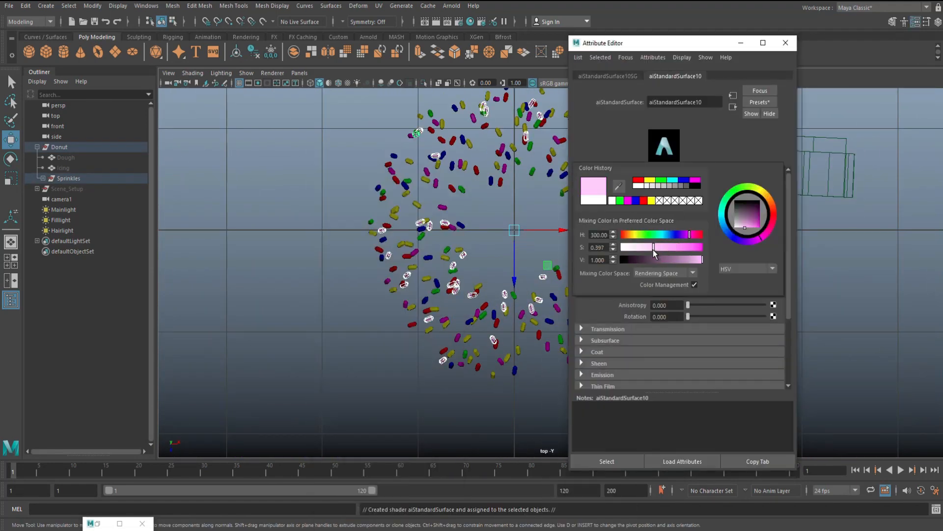
pyautogui.click(785, 44)
# Return to the perspective view and unhide all hidden objects in the scene.
pyautogui.press('space')
pyautogui.press('space')
pyautogui.scroll(5, 625, 312)
pyautogui.click(626, 311)
pyautogui.keyDown('alt'); pyautogui.moveTo(626, 311); pyautogui.dragTo(596, 274); pyautogui.keyUp('alt')
pyautogui.moveTo(596, 274); pyautogui.dragTo(717, 506, button='right')
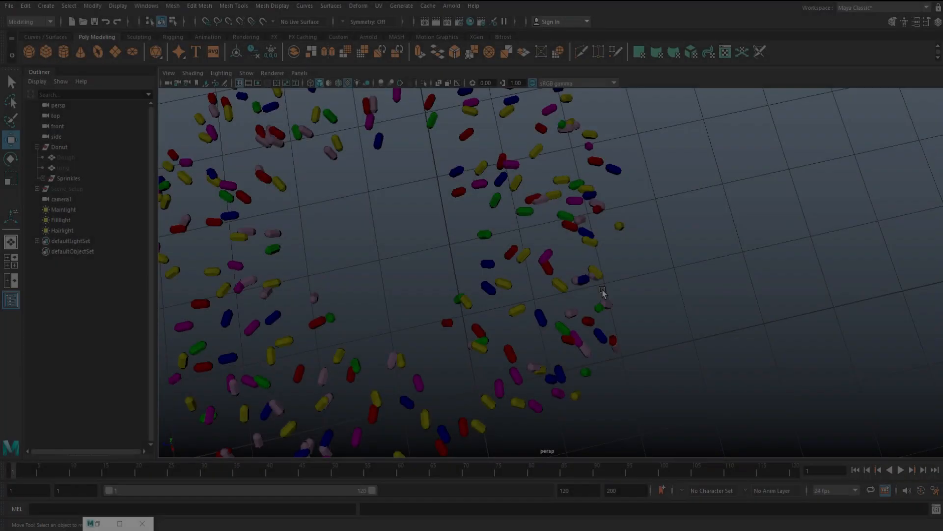
pyautogui.scroll(-5, 604, 300)
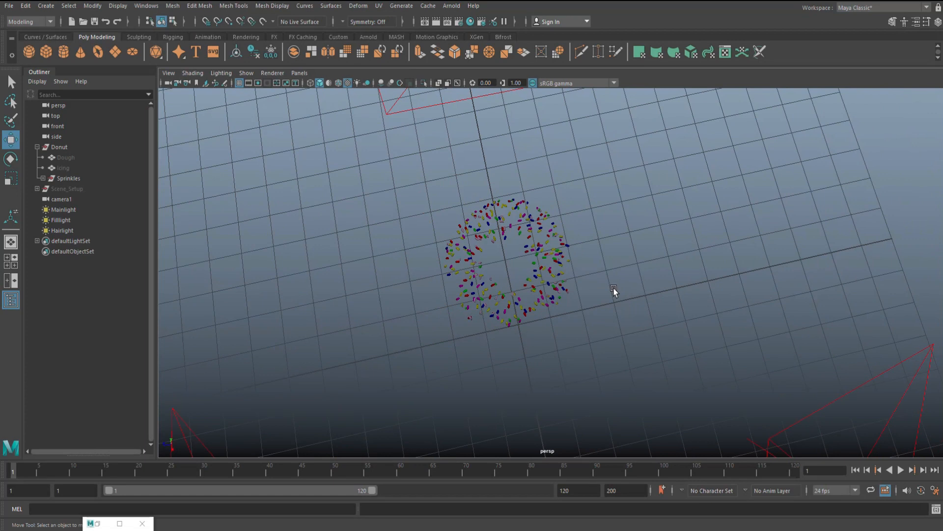
pyautogui.keyDown('alt'); pyautogui.moveTo(592, 308); pyautogui.dragTo(605, 301); pyautogui.keyUp('alt')
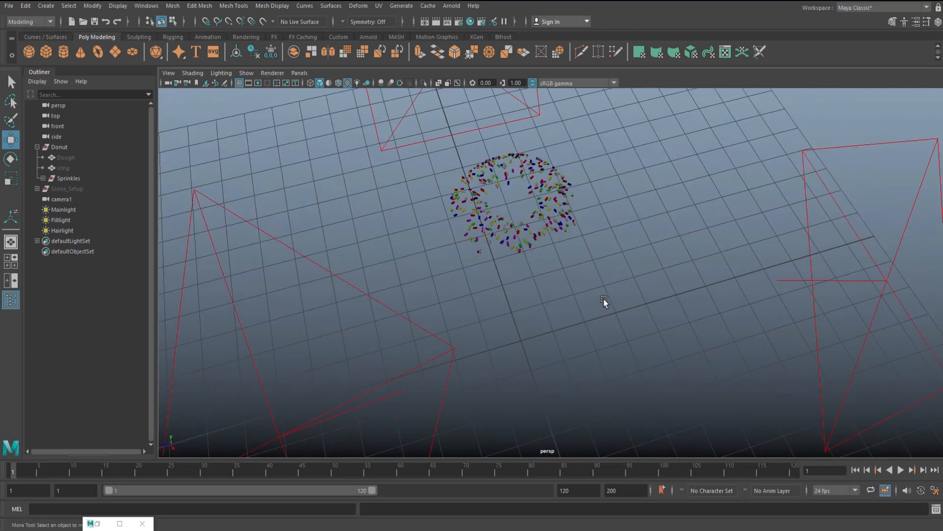
pyautogui.click(117, 5)
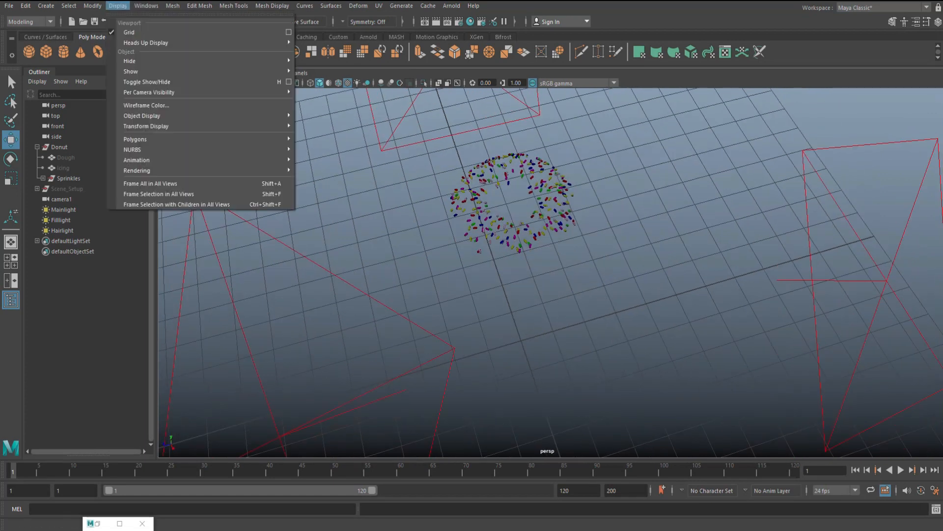
pyautogui.moveTo(148, 72)
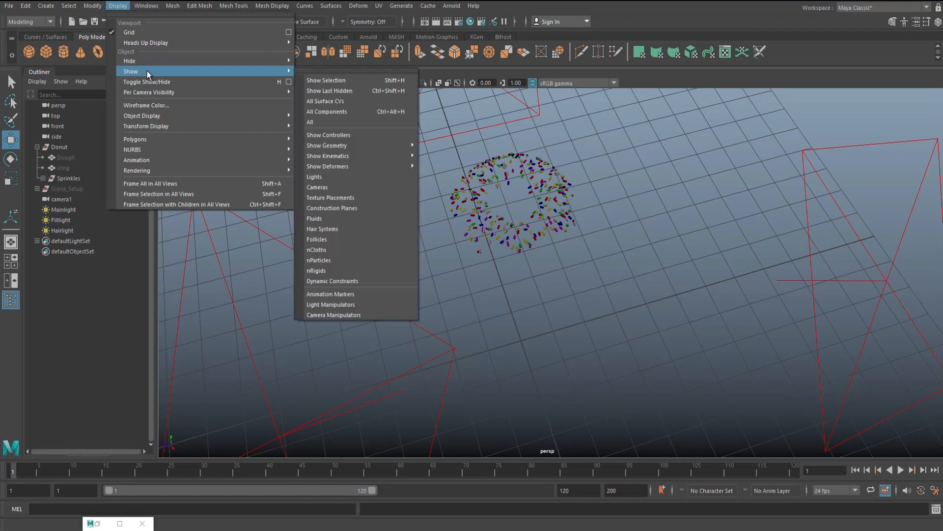
pyautogui.click(320, 122)
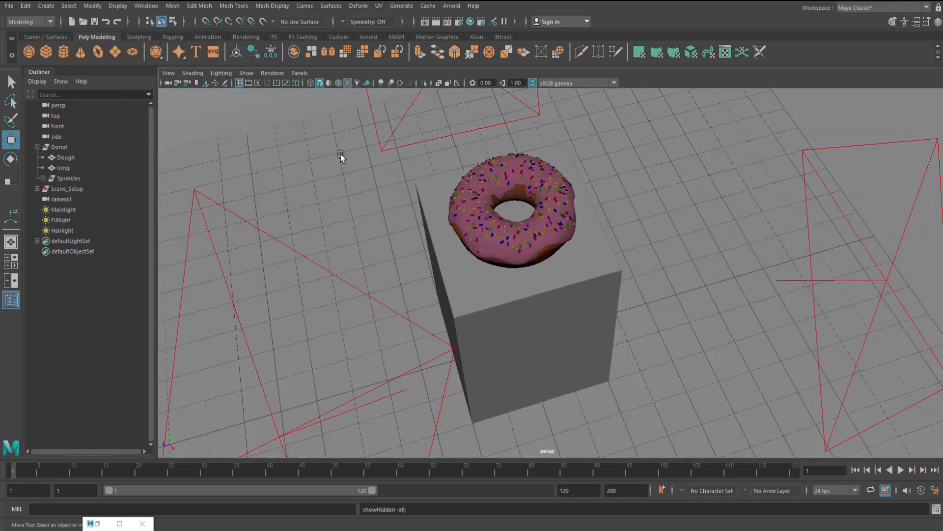
# Restore the bookmarked perspective view that frames the donut close up on its pedestal.
pyautogui.click(168, 73)
pyautogui.moveTo(248, 266)
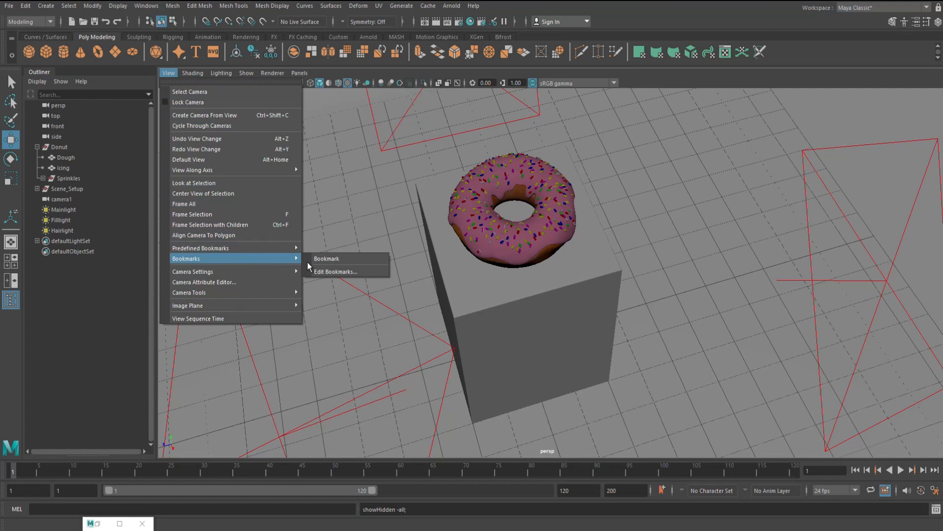
pyautogui.click(328, 260)
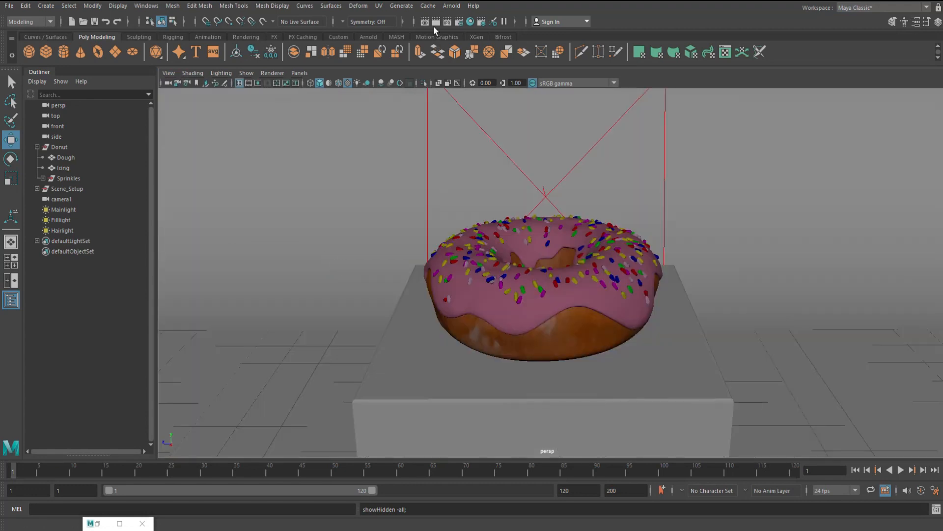
pyautogui.click(449, 7)
pyautogui.click(456, 21)
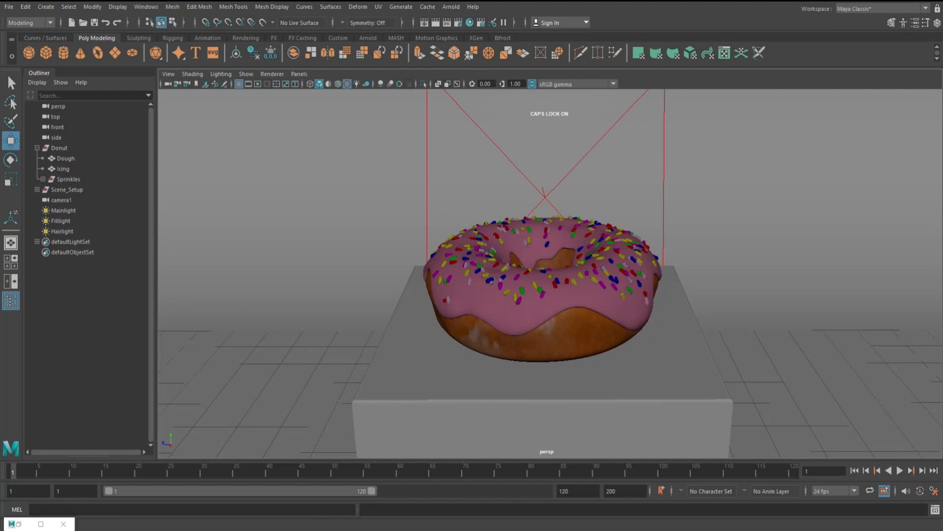
pyautogui.click(168, 74)
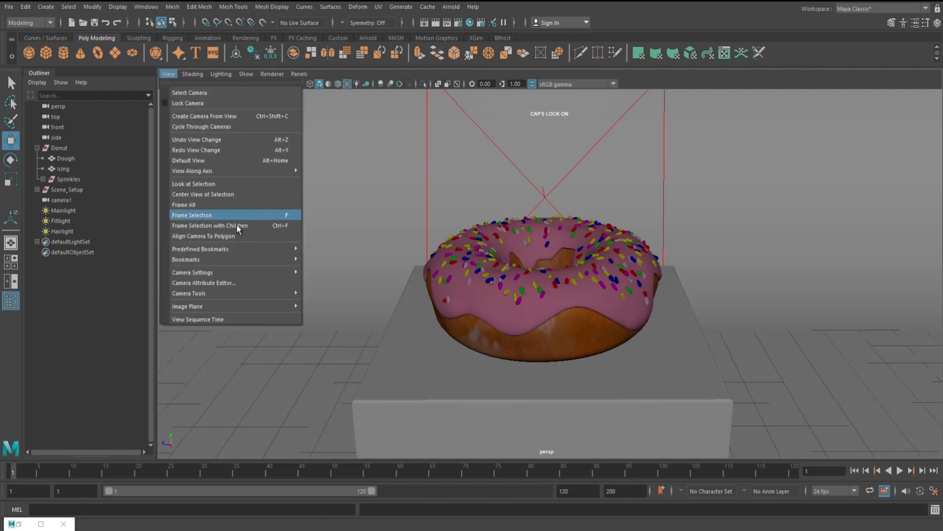
pyautogui.moveTo(229, 259)
pyautogui.click(335, 262)
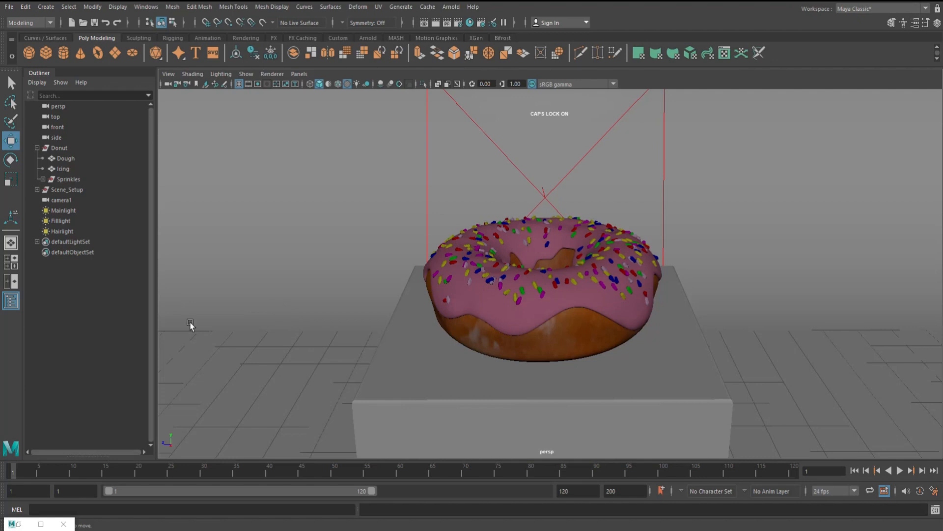
# Check the Samples setting of the main, fill and hair area lights.
pyautogui.click(59, 211)
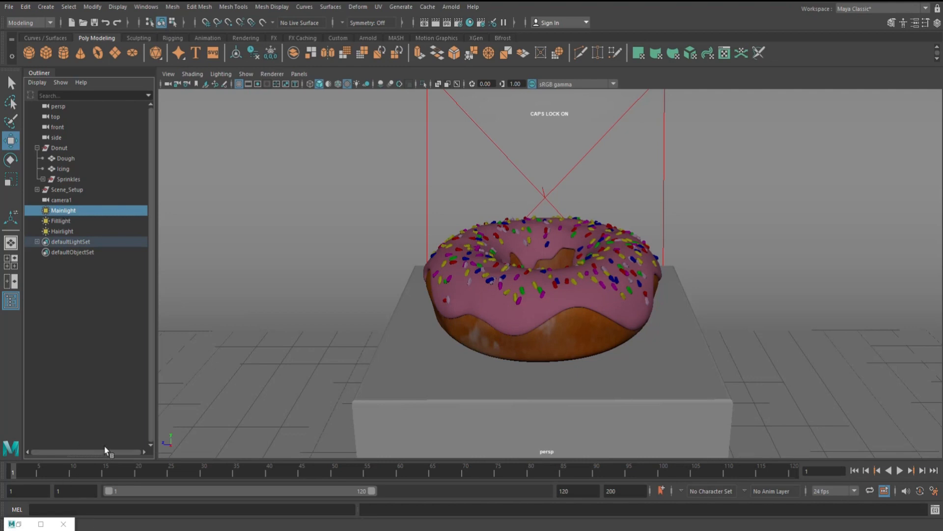
pyautogui.hotkey('ctrl', 'a')
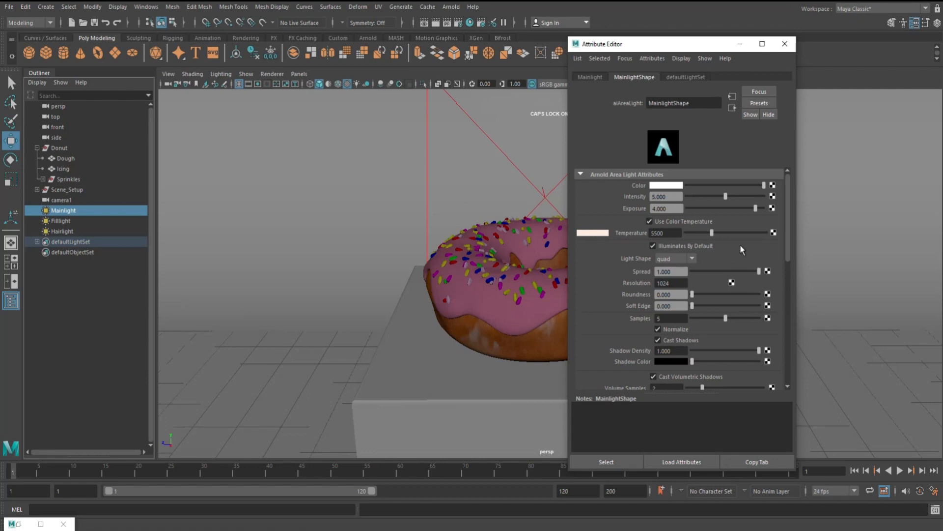
pyautogui.doubleClick(672, 318)
pyautogui.click(61, 225)
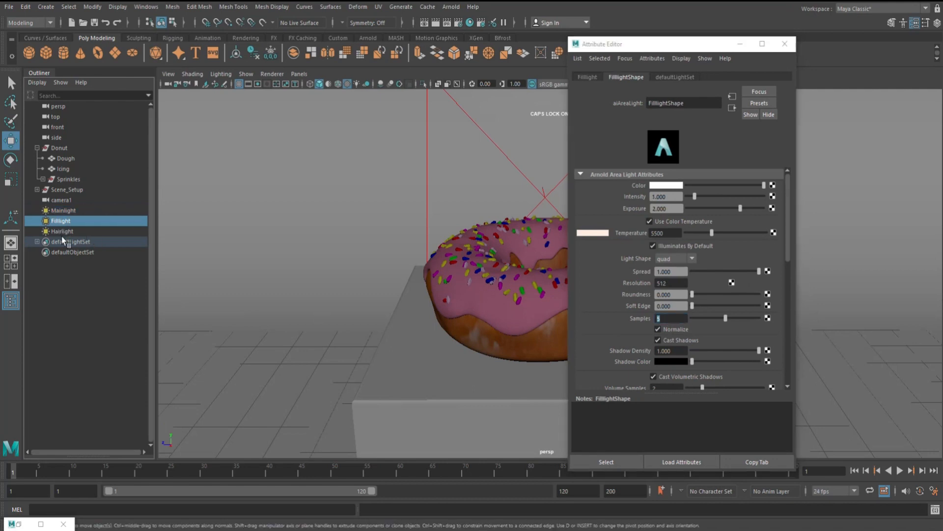
pyautogui.click(63, 232)
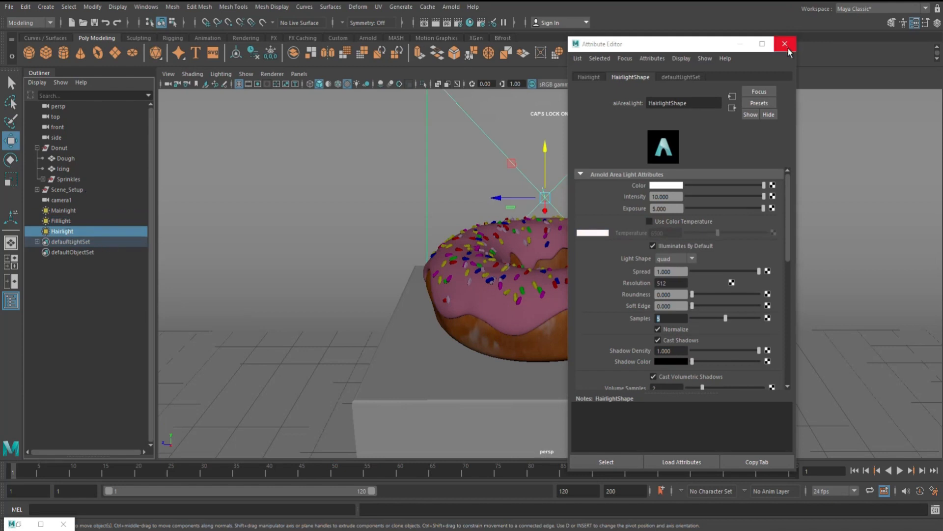
pyautogui.click(784, 43)
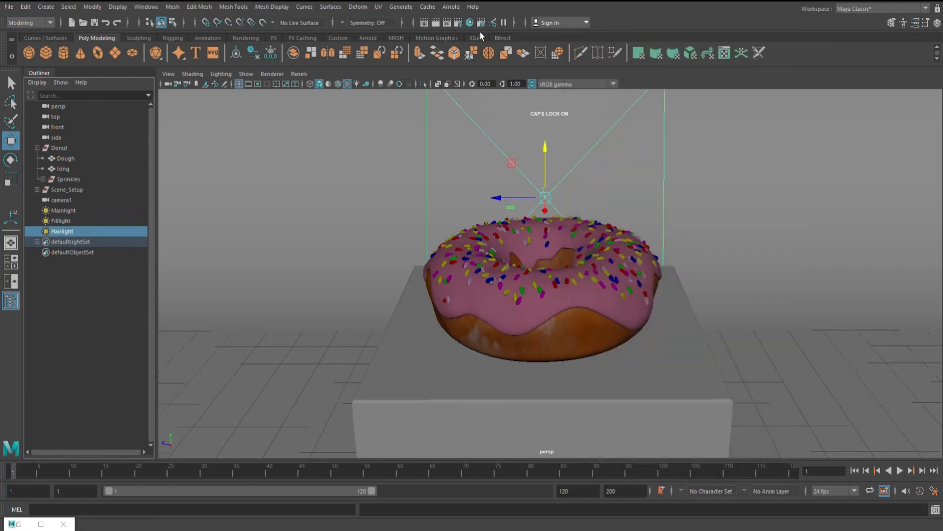
# Choose persp as the renderable camera in the render settings and review the Arnold sampling, ray depth and system settings.
pyautogui.click(459, 22)
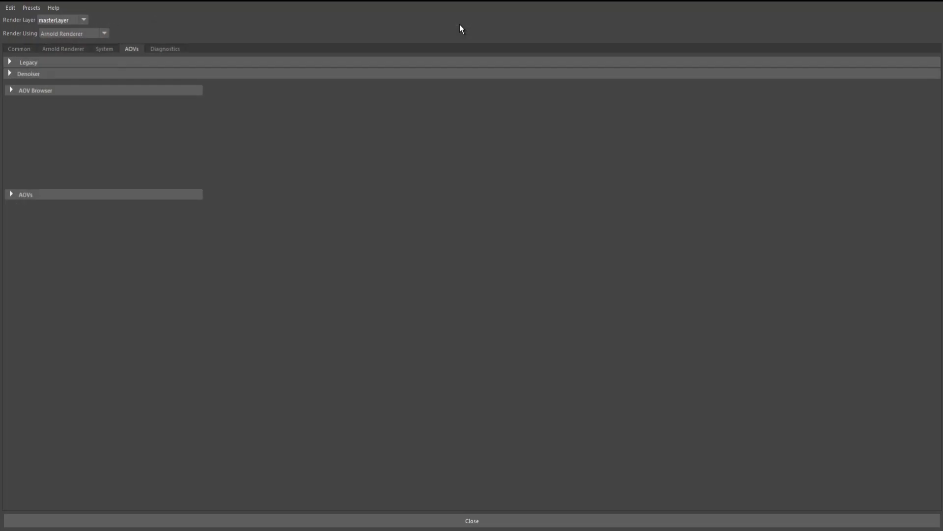
pyautogui.click(10, 48)
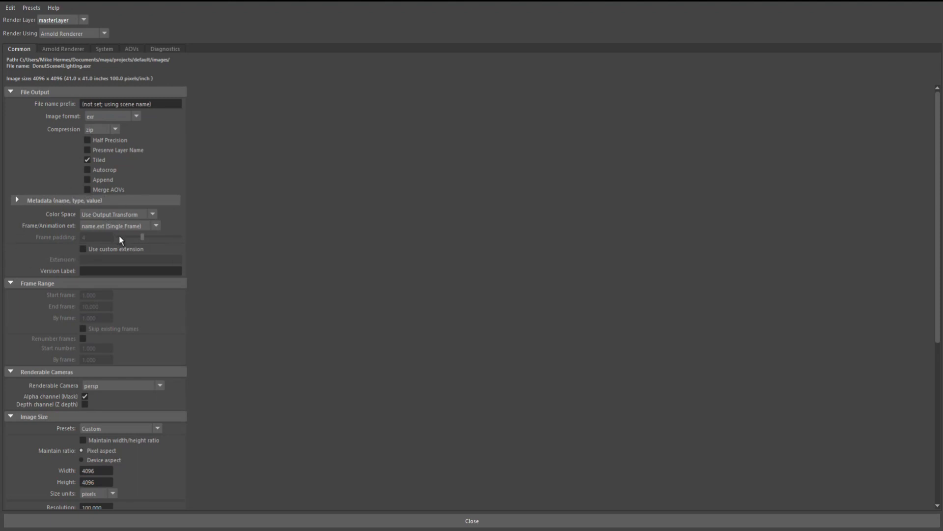
pyautogui.scroll(-2, 176, 293)
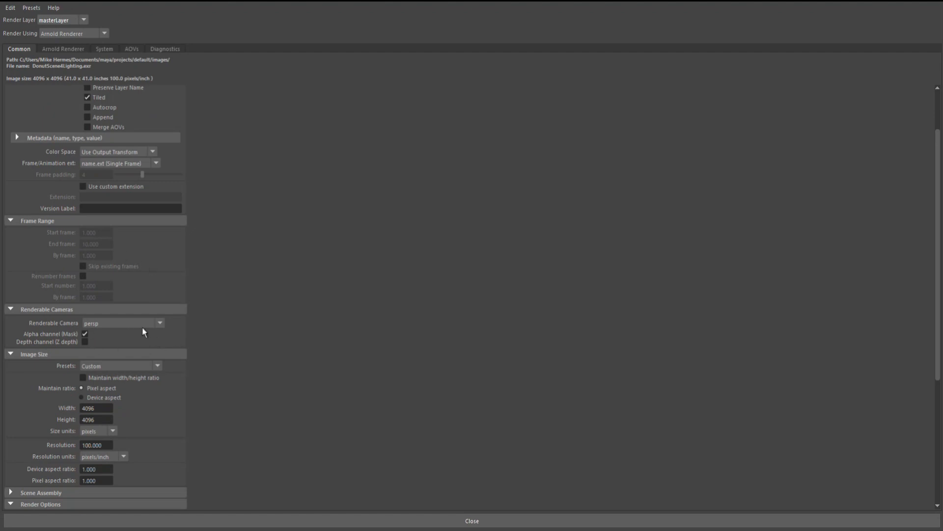
pyautogui.click(159, 324)
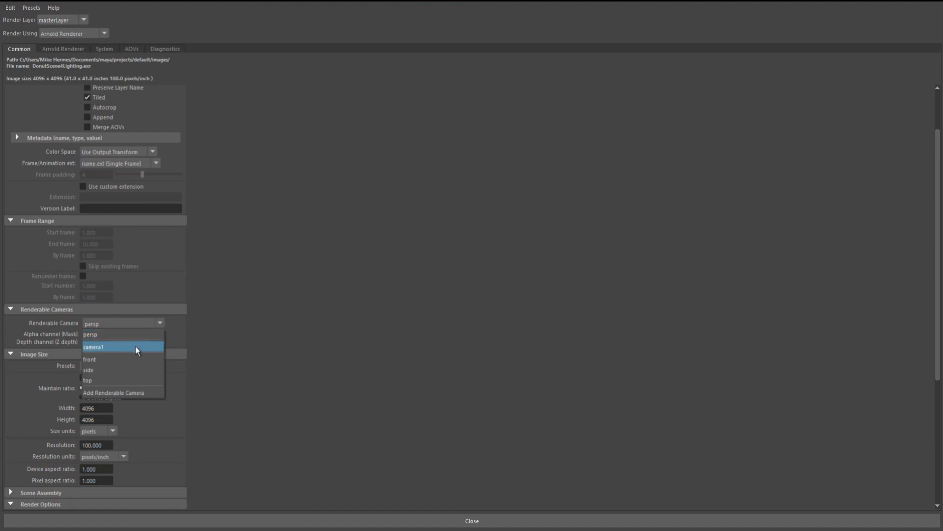
pyautogui.click(110, 335)
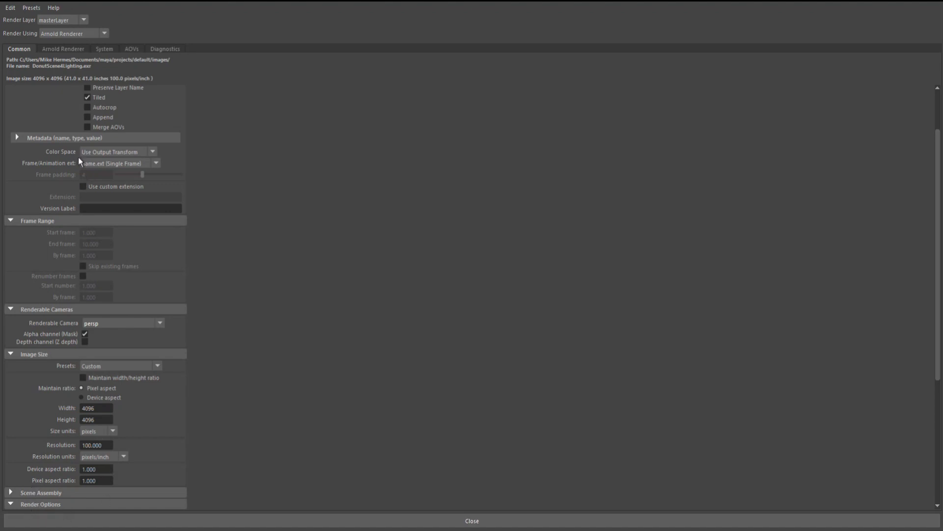
pyautogui.click(67, 49)
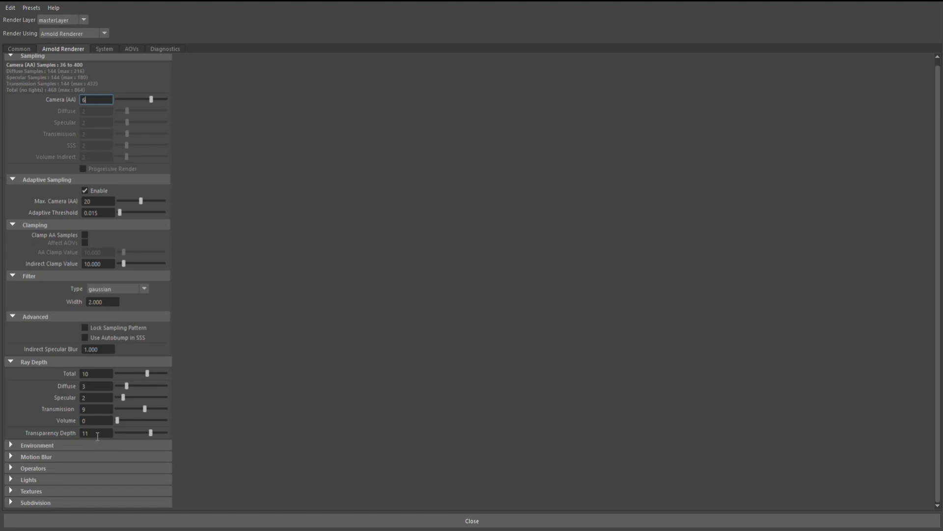
pyautogui.click(104, 49)
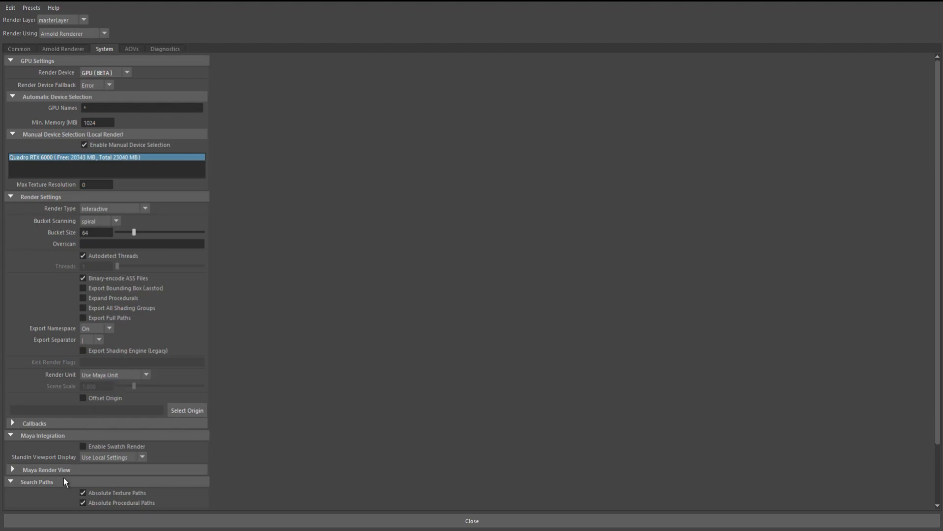
# Enable OptiX denoising of the beauty AOV, turn off the Arnold denoiser's Output Denoising AOVs, and close the render settings.
pyautogui.click(132, 49)
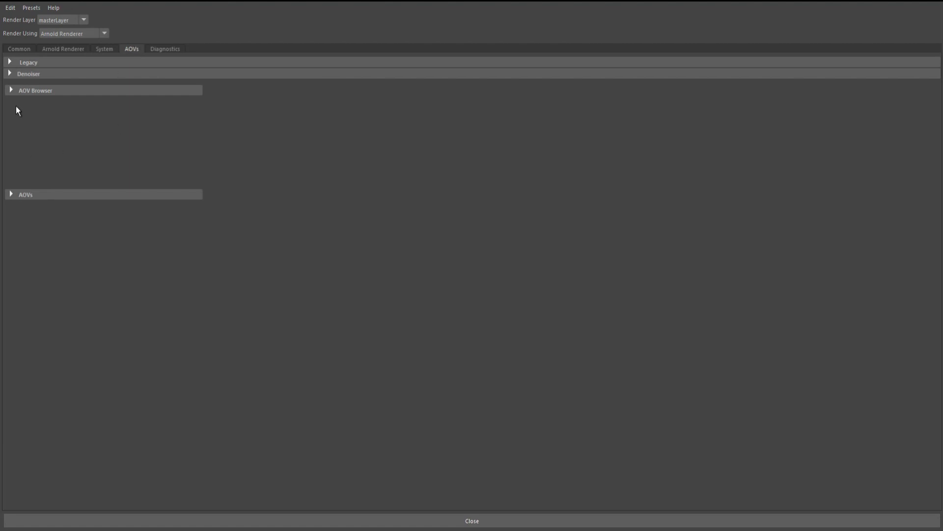
pyautogui.click(10, 74)
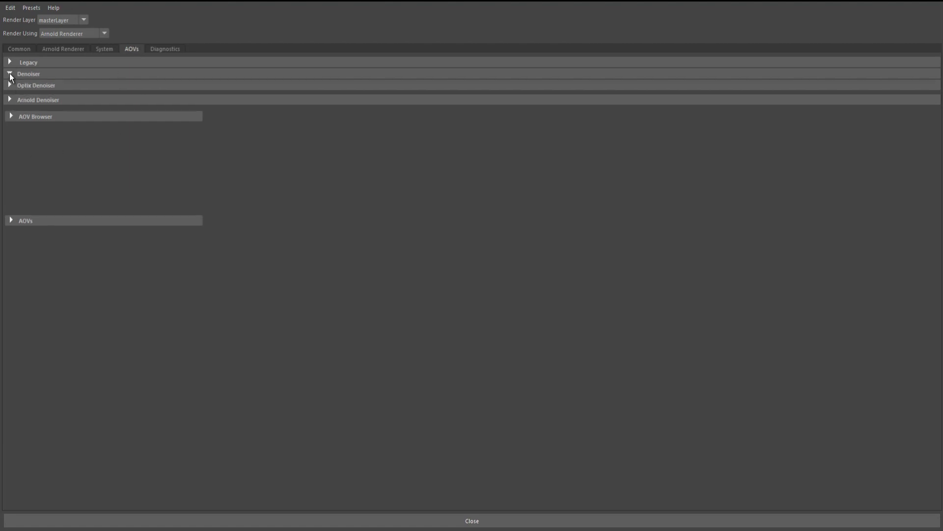
pyautogui.click(10, 86)
pyautogui.click(9, 87)
pyautogui.click(10, 100)
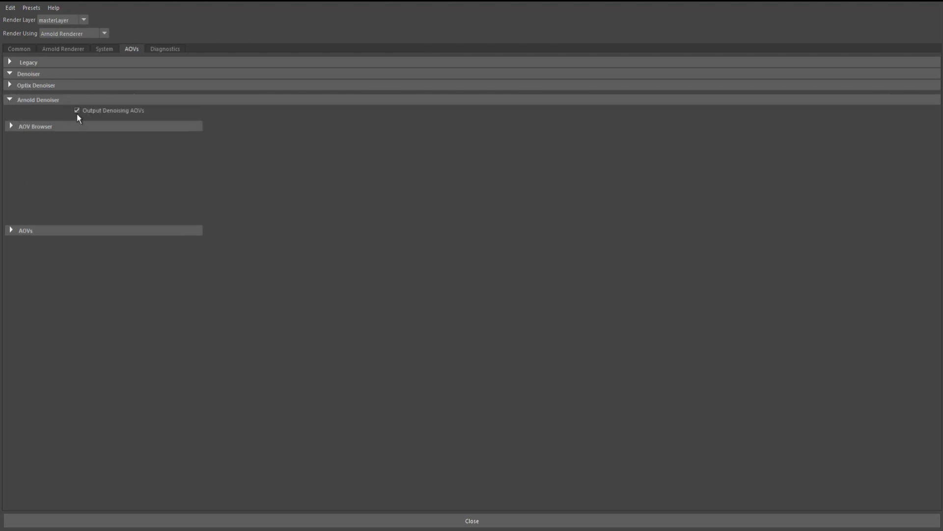
pyautogui.click(11, 127)
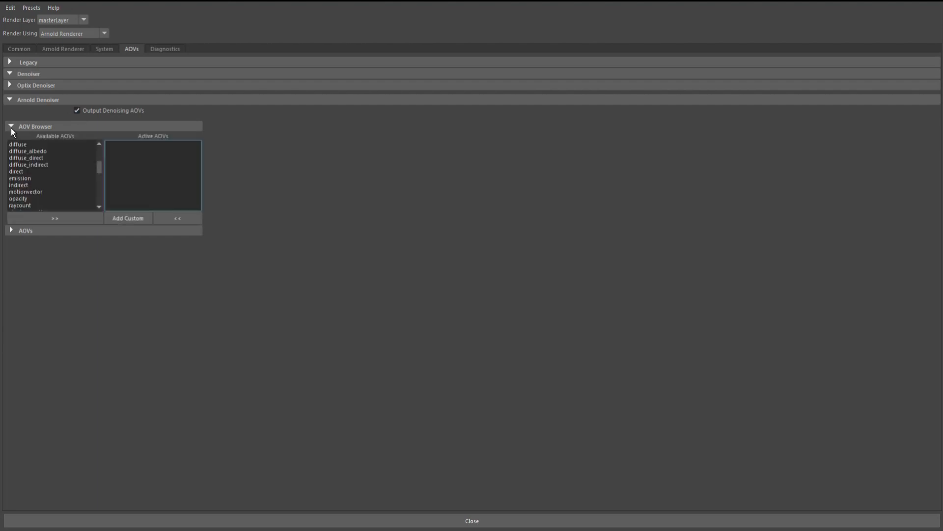
pyautogui.click(10, 85)
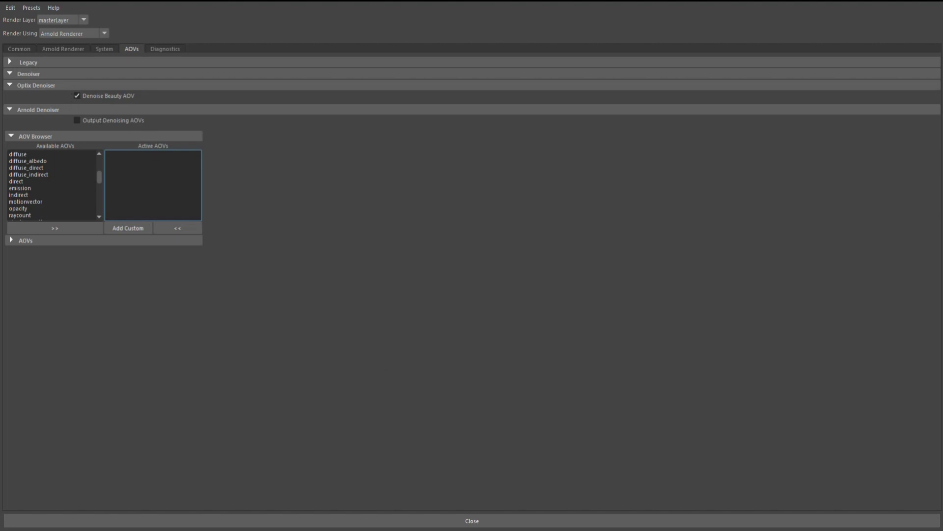
pyautogui.click(477, 521)
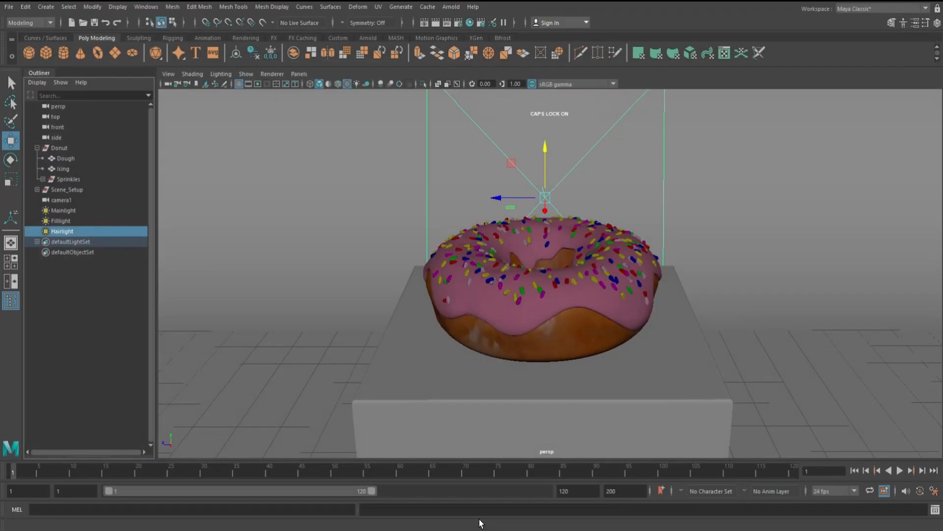
# Open the Arnold RenderView and stop its running IPR render.
pyautogui.click(451, 6)
pyautogui.click(471, 28)
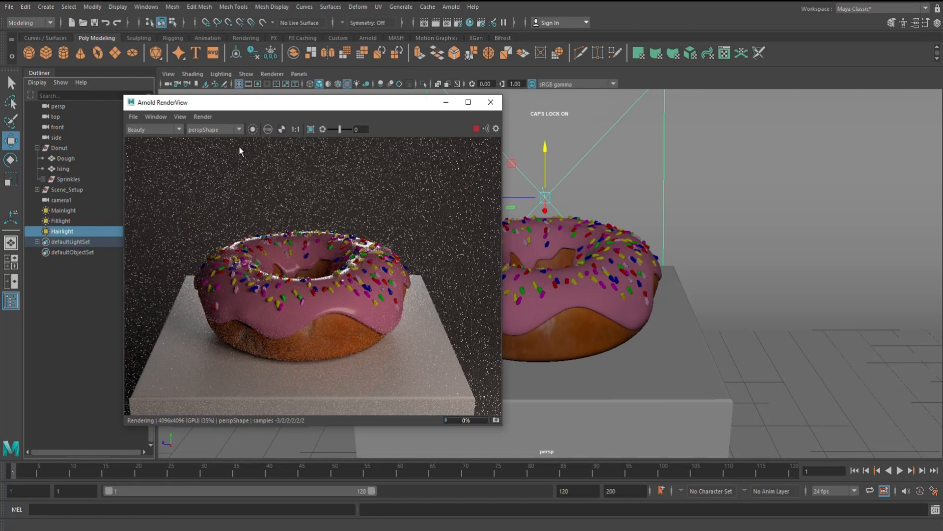
pyautogui.click(201, 118)
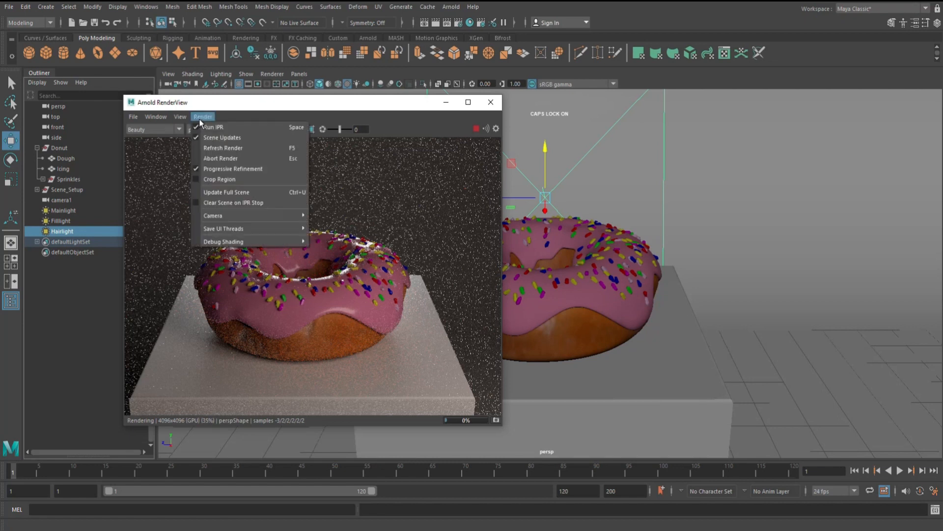
pyautogui.click(197, 129)
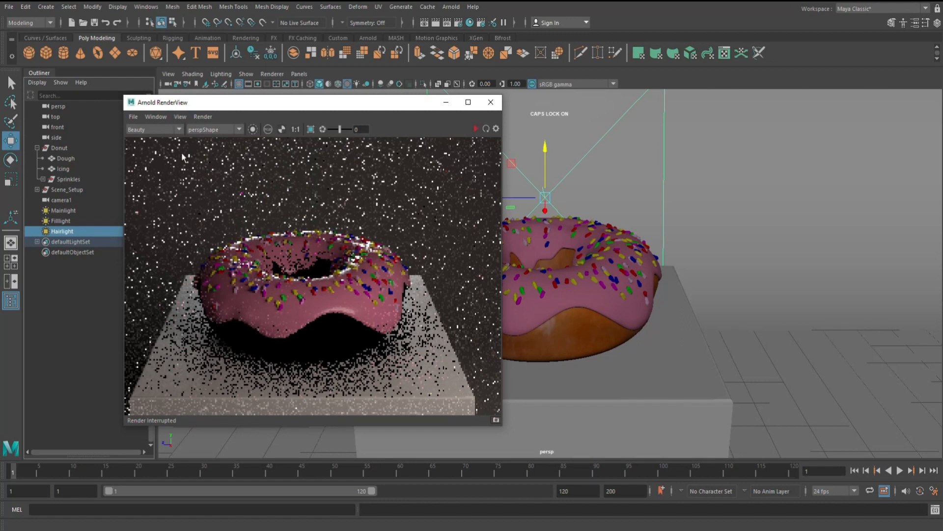
# Display the RGBA_denoise AOV in the Arnold RenderView and restart the render.
pyautogui.click(177, 119)
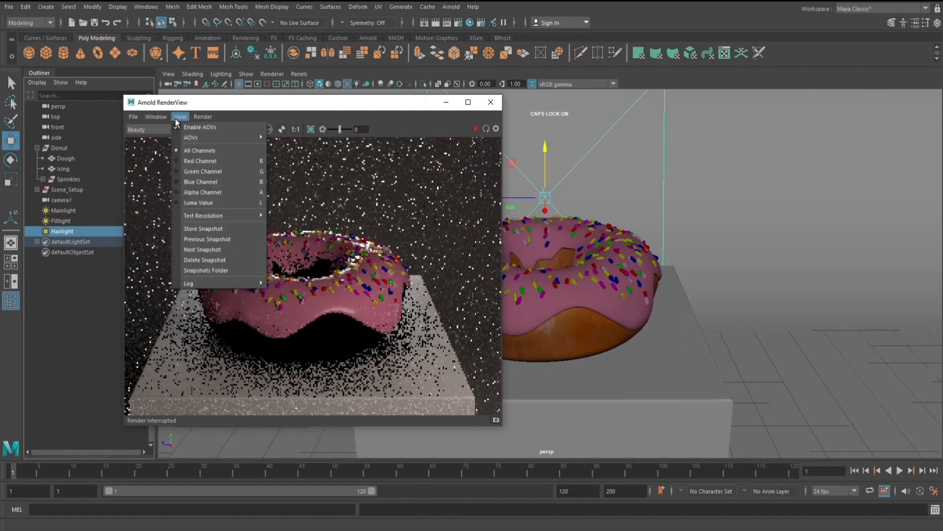
pyautogui.moveTo(195, 138)
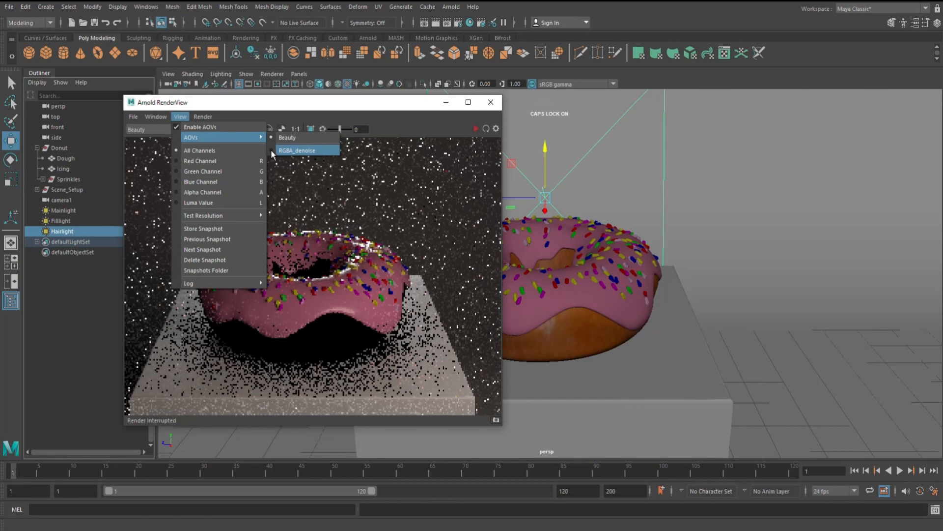
pyautogui.click(273, 151)
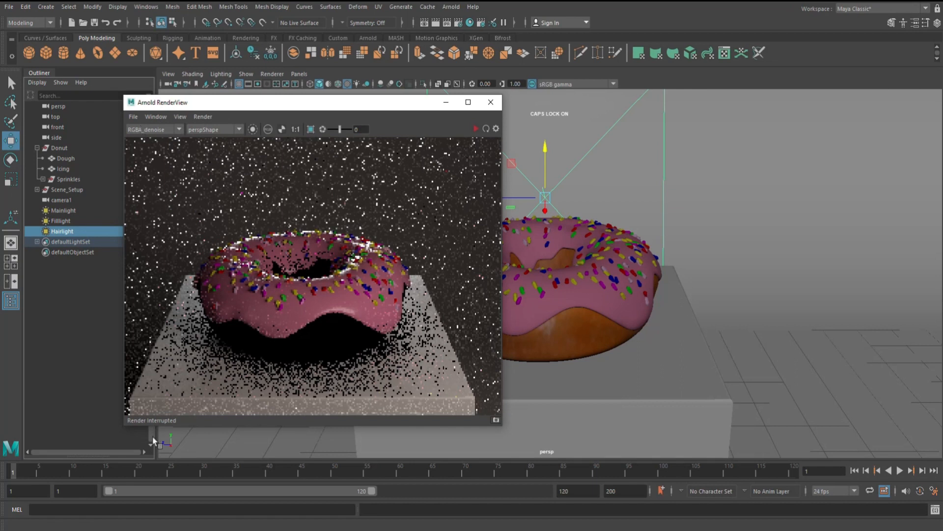
pyautogui.click(476, 129)
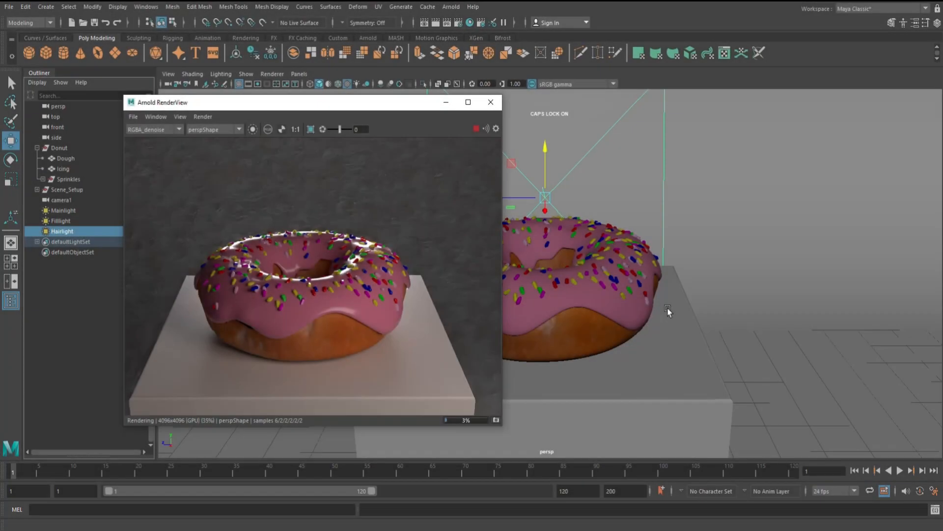